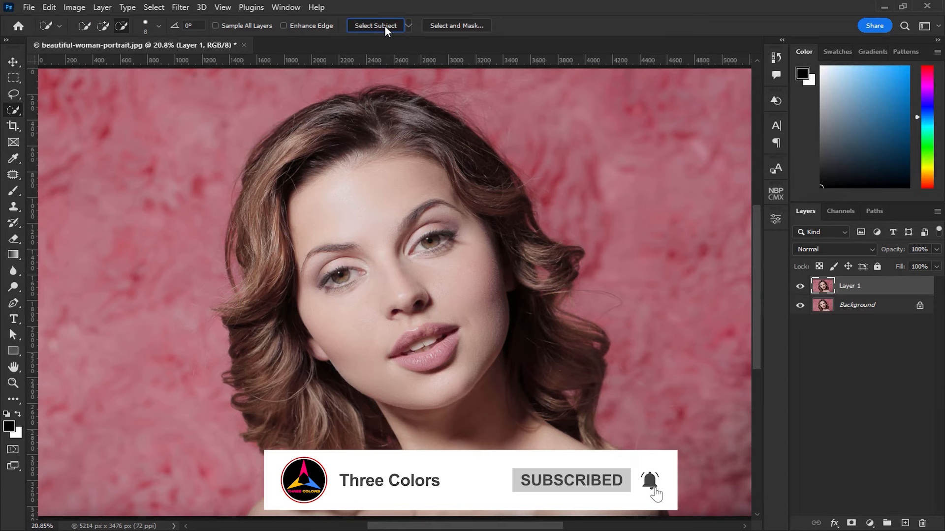
Select the woman as the subject and refine the selection along her hair edges in Select and Mask.
{"action": "left_click", "coordinate": [385, 25]}
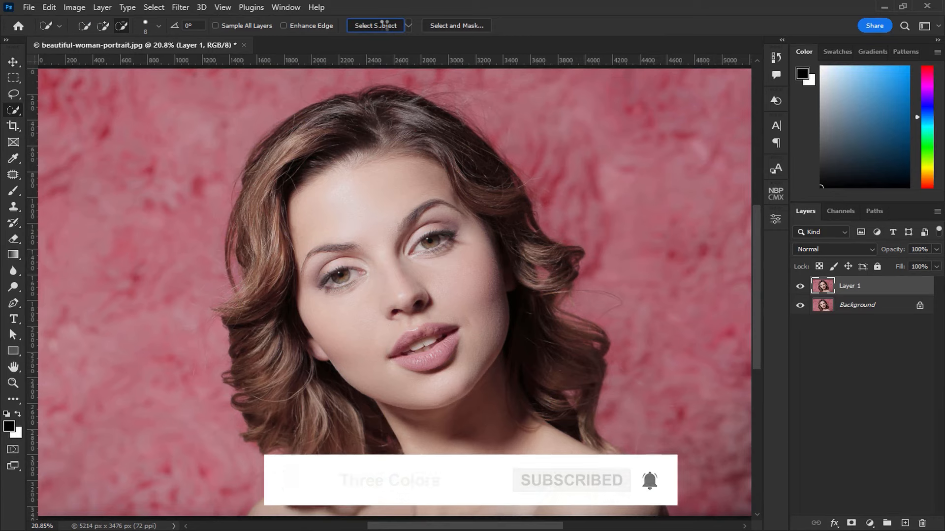
{"action": "left_click", "coordinate": [446, 26]}
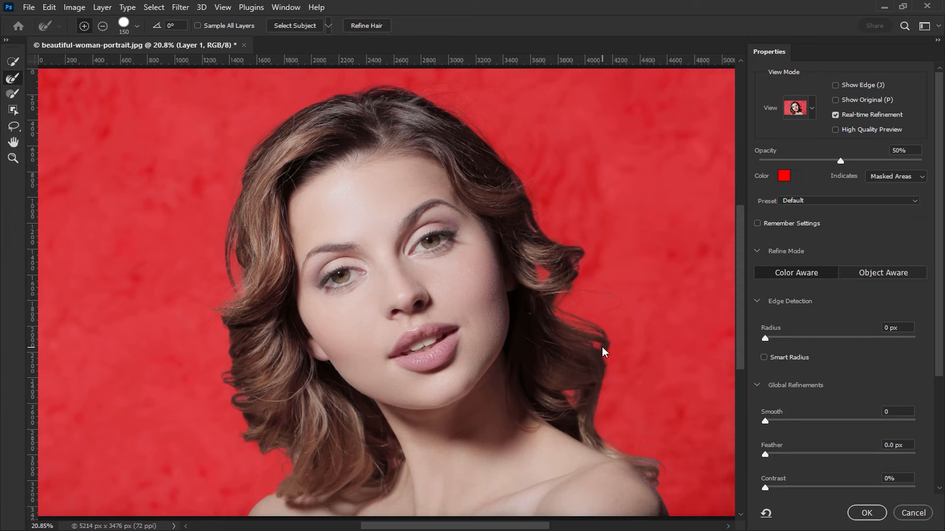
{"action": "scroll", "coordinate": [615, 396], "scroll_direction": "down", "scroll_amount": 2}
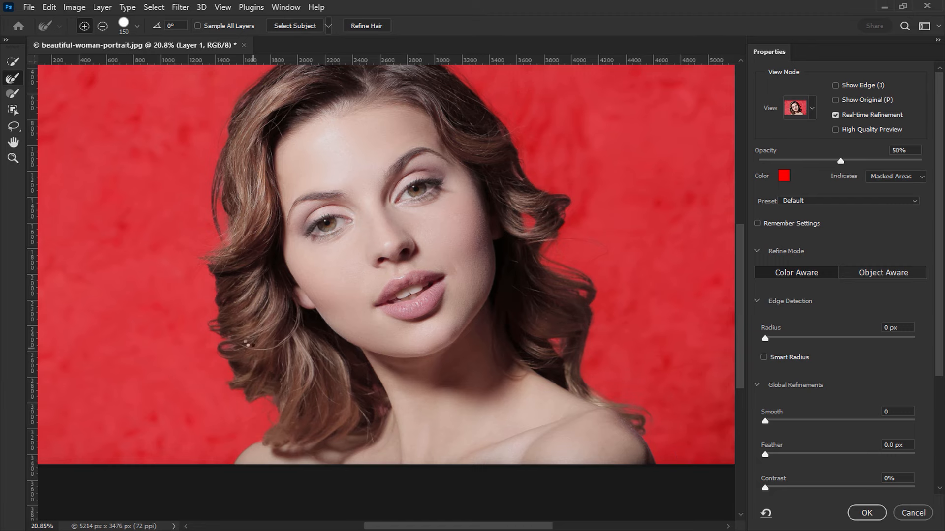
{"action": "left_click_drag", "start_coordinate": [250, 285], "coordinate": [223, 302]}
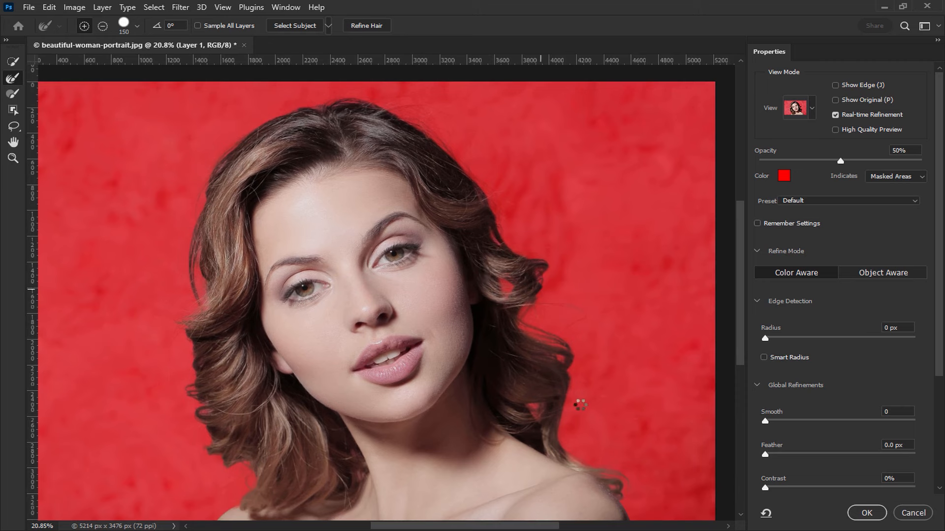
Output the refined selection as a layer mask on Layer 1.
{"action": "left_click_drag", "start_coordinate": [939, 373], "coordinate": [940, 488]}
{"action": "left_click", "coordinate": [826, 480]}
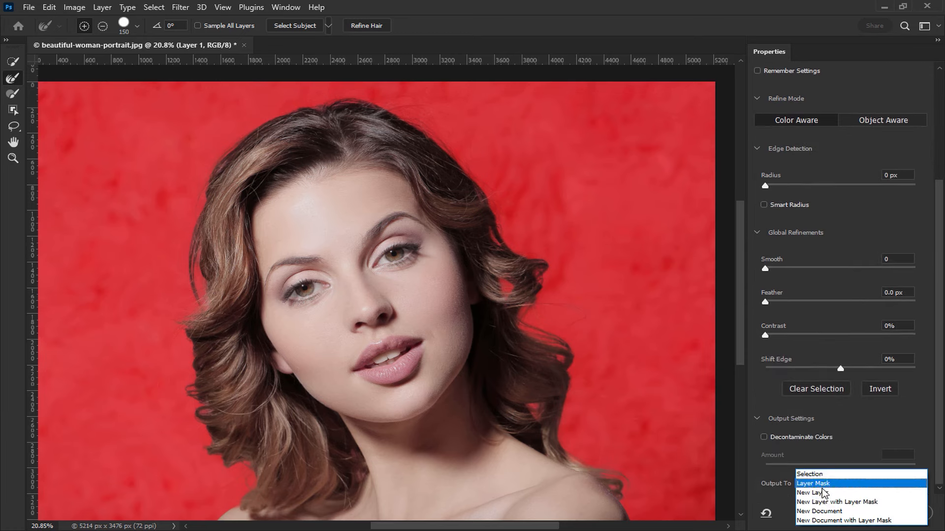
{"action": "left_click", "coordinate": [820, 482]}
{"action": "left_click", "coordinate": [862, 513]}
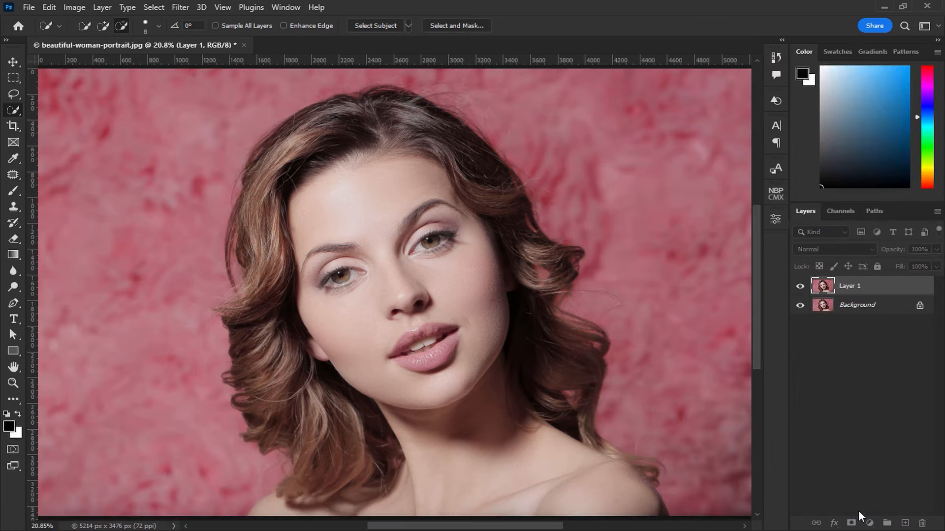
Add a new empty layer between the Background and the masked portrait layer.
{"action": "left_click", "coordinate": [10, 58]}
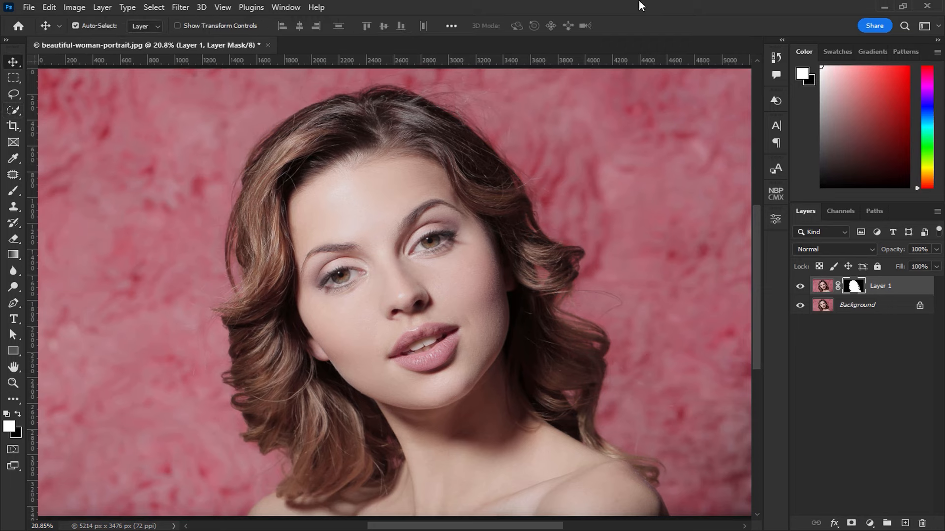
{"action": "left_click", "coordinate": [878, 308]}
{"action": "left_click", "coordinate": [904, 523]}
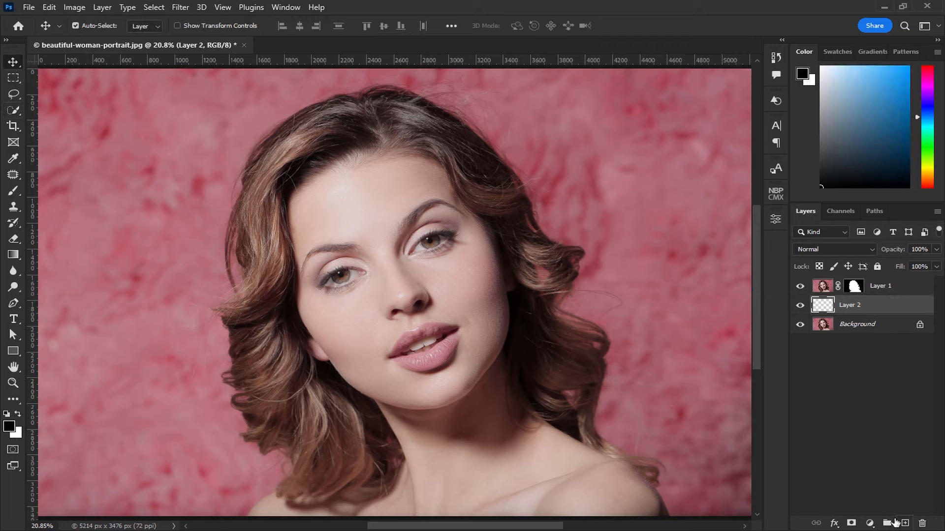
Set both color stops of the fading Gradient tool gradient to black (000000) and check its end opacity stop.
{"action": "left_click", "coordinate": [13, 255]}
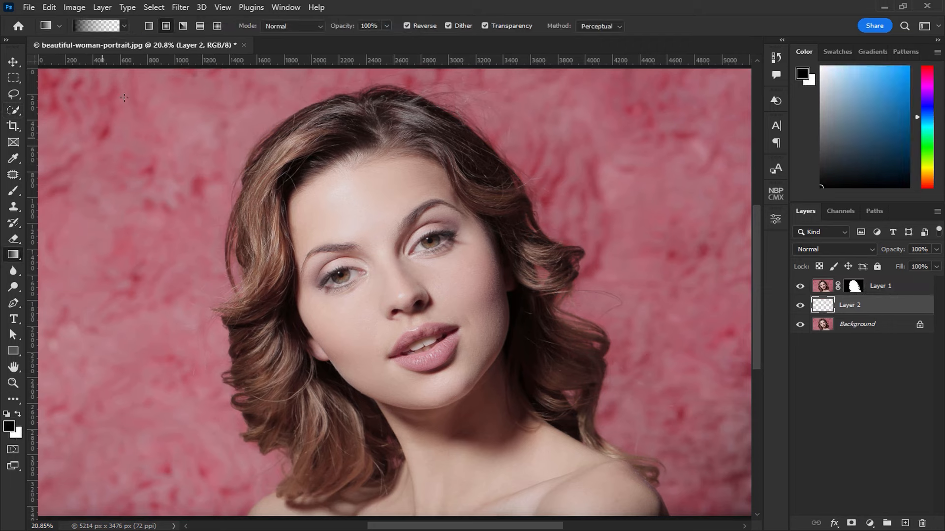
{"action": "left_click", "coordinate": [103, 26]}
{"action": "left_click", "coordinate": [615, 284]}
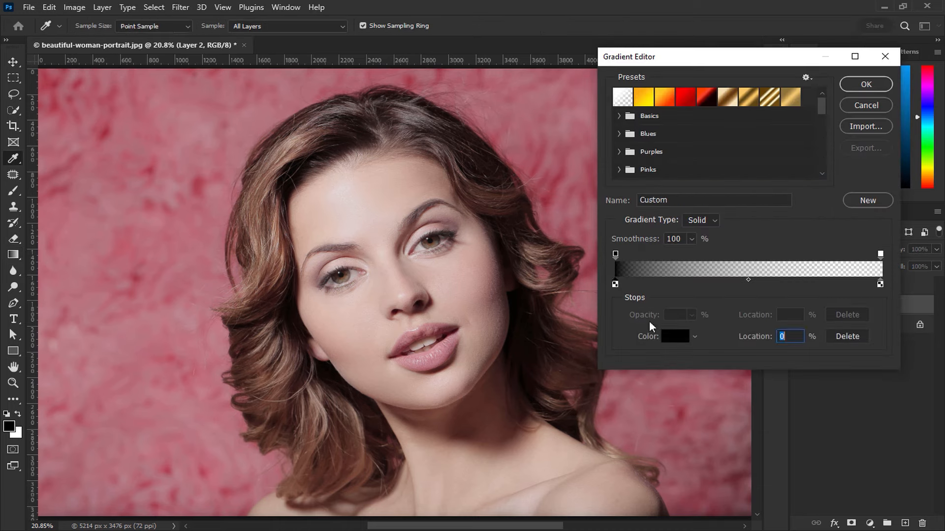
{"action": "left_click", "coordinate": [671, 339]}
{"action": "left_click", "coordinate": [854, 114]}
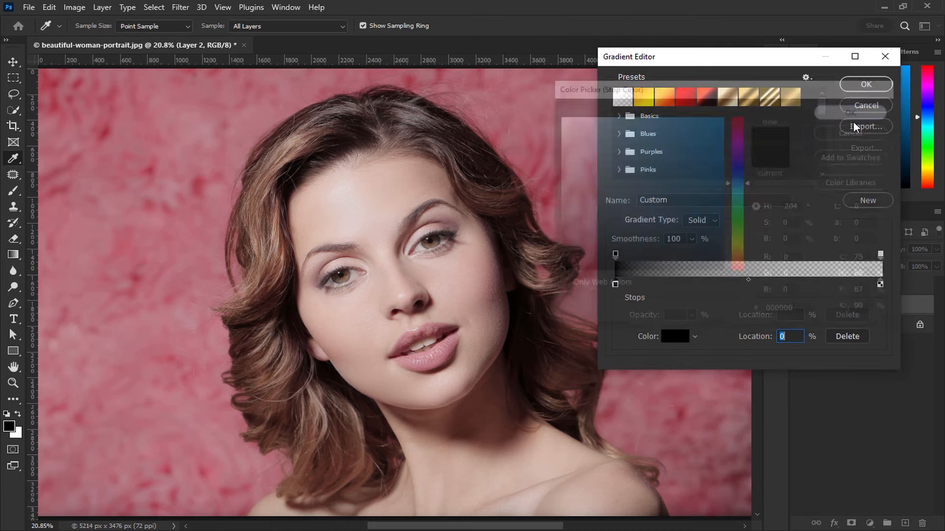
{"action": "left_click", "coordinate": [880, 285]}
{"action": "double_click", "coordinate": [880, 284]}
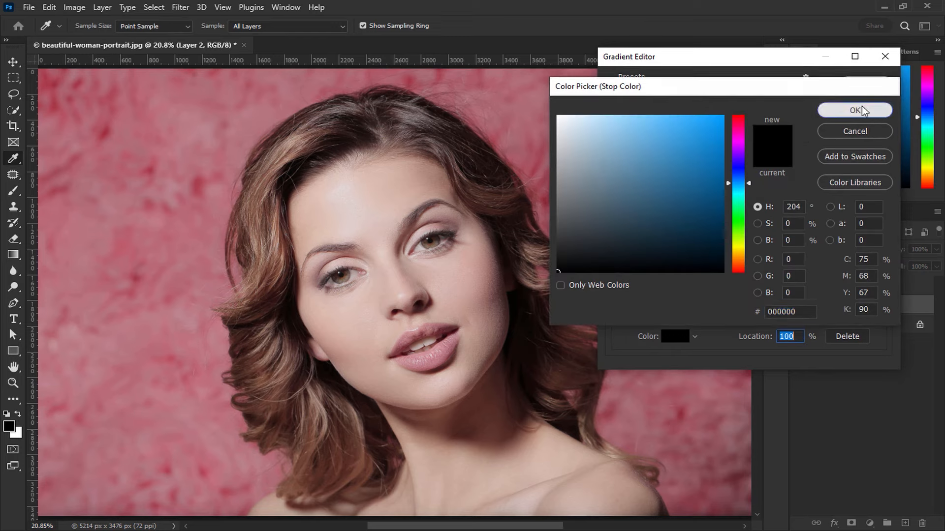
{"action": "left_click", "coordinate": [861, 110]}
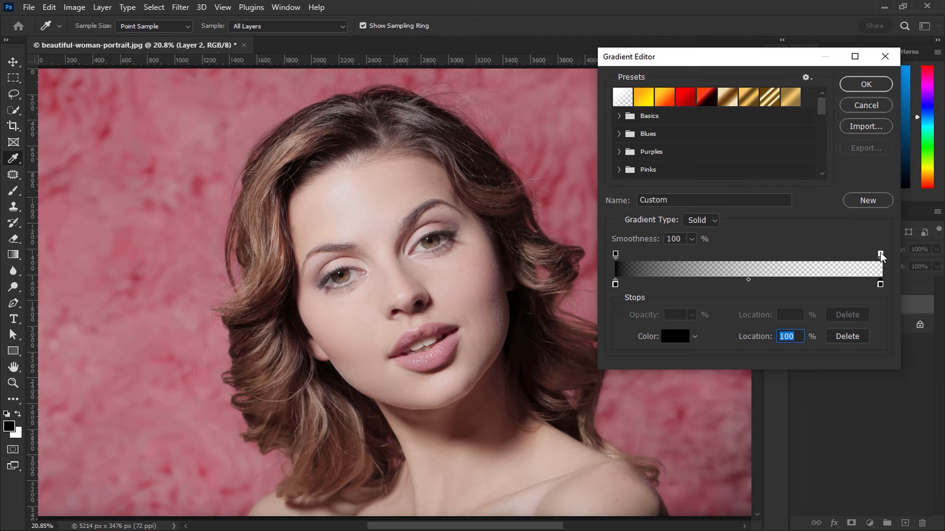
{"action": "left_click", "coordinate": [881, 254]}
{"action": "left_click", "coordinate": [873, 89]}
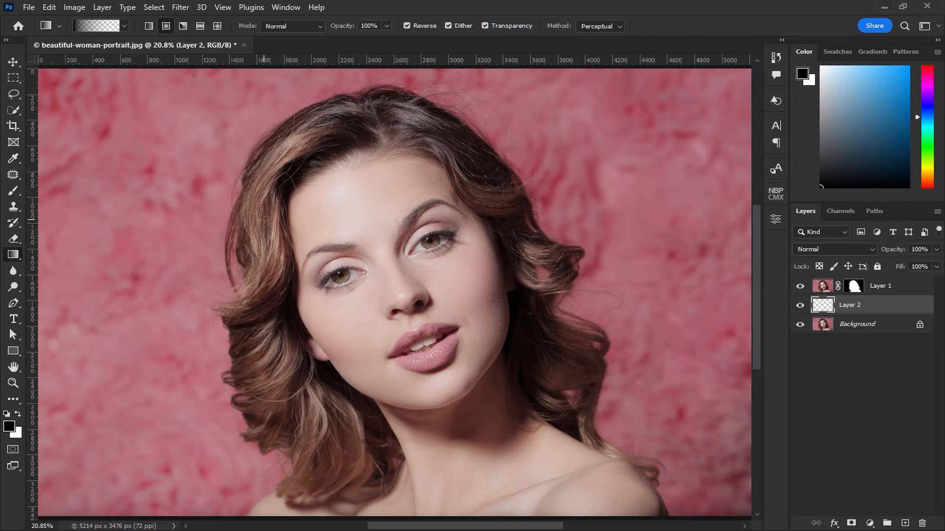
Draw two radial black gradients outward from the face on Layer 2 and set the layer's blend mode to Soft Light.
{"action": "scroll", "coordinate": [320, 255], "scroll_direction": "down", "scroll_amount": 2}
{"action": "left_click_drag", "start_coordinate": [374, 265], "coordinate": [86, 477]}
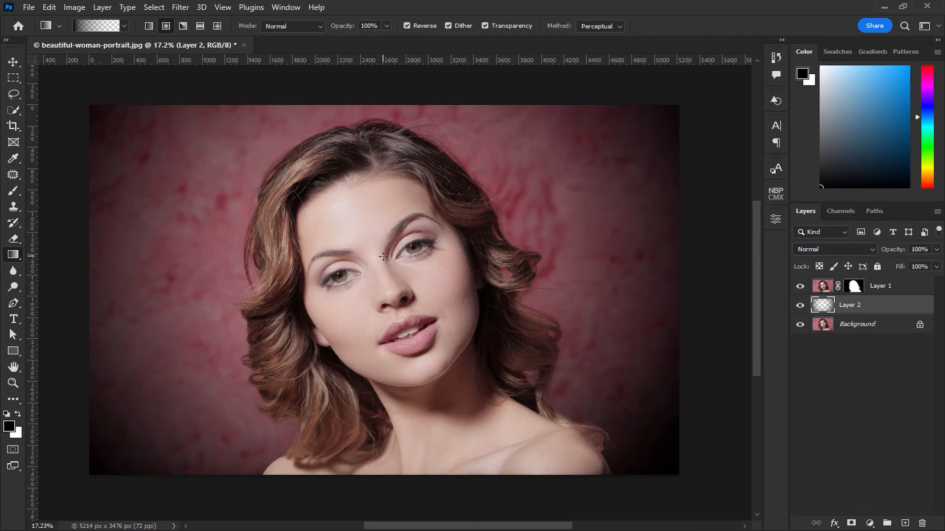
{"action": "left_click_drag", "start_coordinate": [359, 284], "coordinate": [182, 414]}
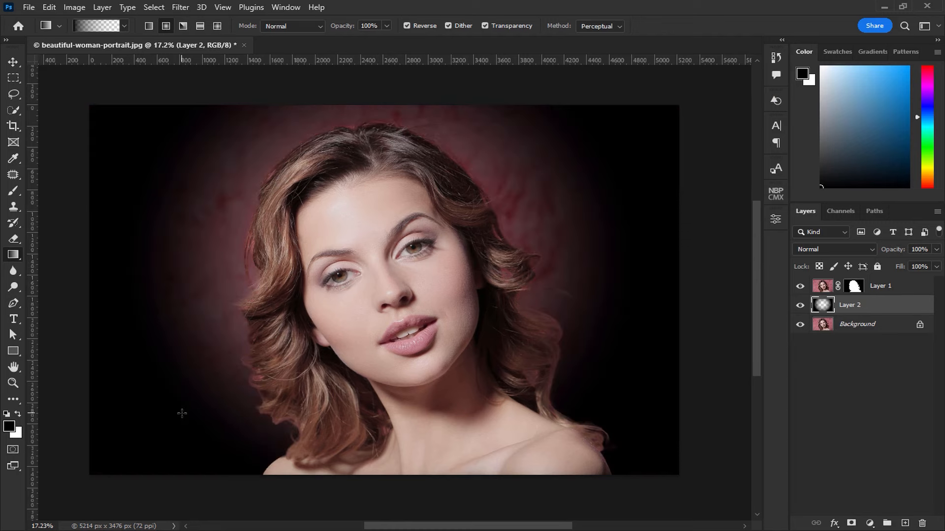
{"action": "left_click", "coordinate": [804, 252]}
{"action": "left_click", "coordinate": [802, 380]}
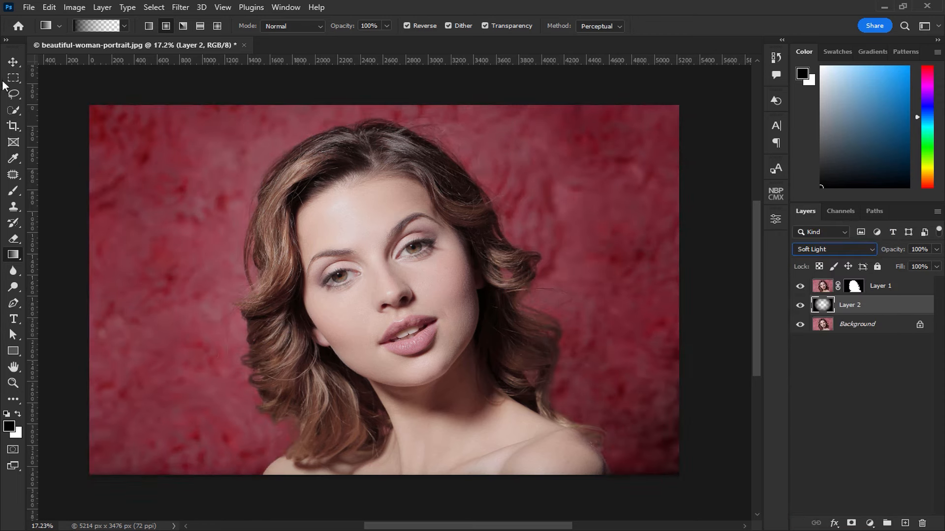
Add a new empty layer above Layer 1 and clip it to the masked portrait.
{"action": "left_click", "coordinate": [13, 62]}
{"action": "left_click", "coordinate": [920, 290]}
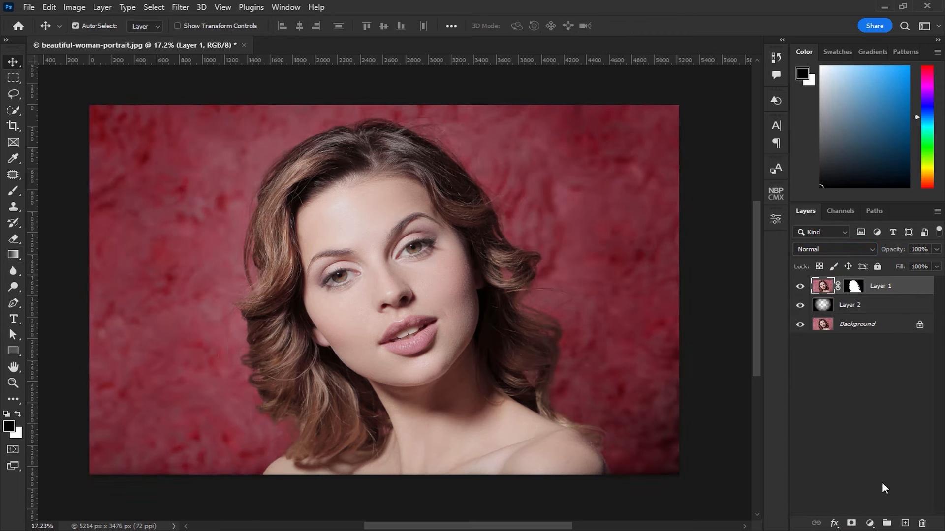
{"action": "left_click", "coordinate": [904, 523]}
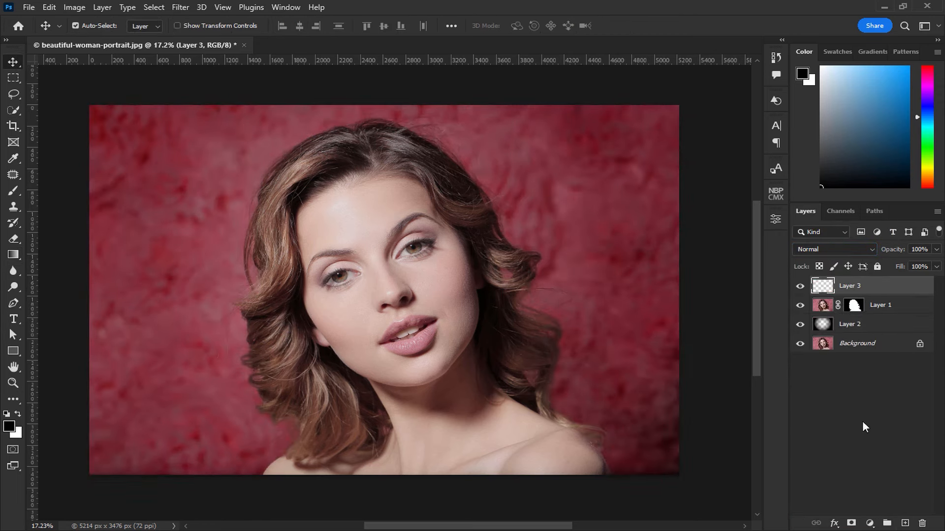
{"action": "left_click", "coordinate": [825, 295], "text": "alt"}
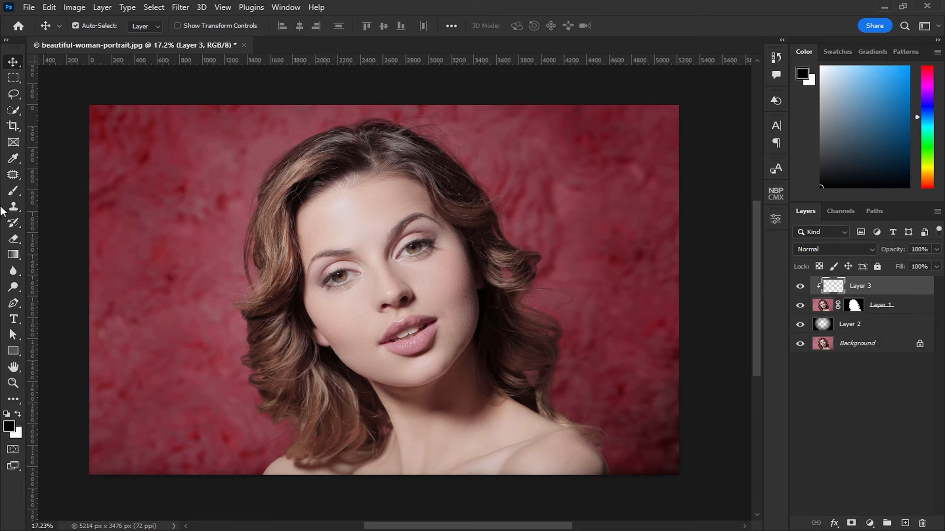
Draw a radial black gradient from the face to the shoulder on Layer 3 and set its blend mode to Soft Light.
{"action": "left_click", "coordinate": [13, 255]}
{"action": "left_click_drag", "start_coordinate": [380, 260], "coordinate": [544, 476]}
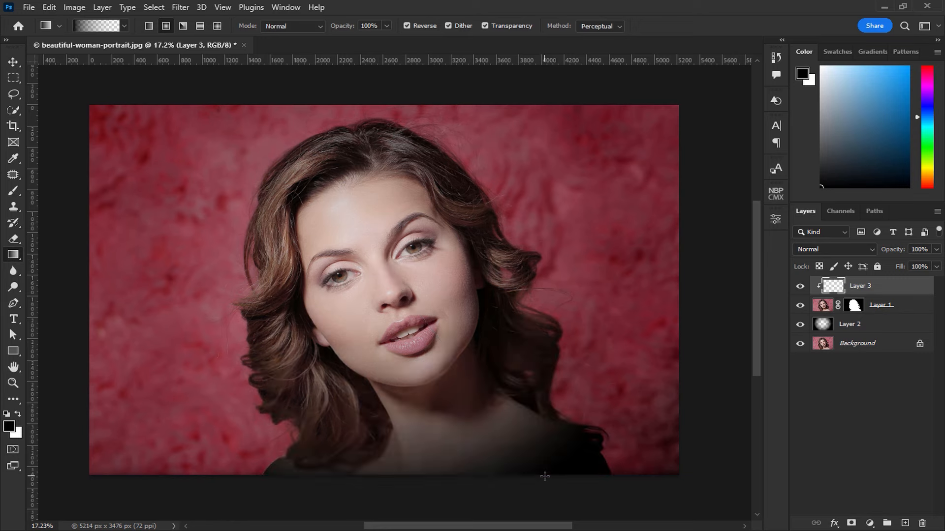
{"action": "left_click", "coordinate": [820, 251]}
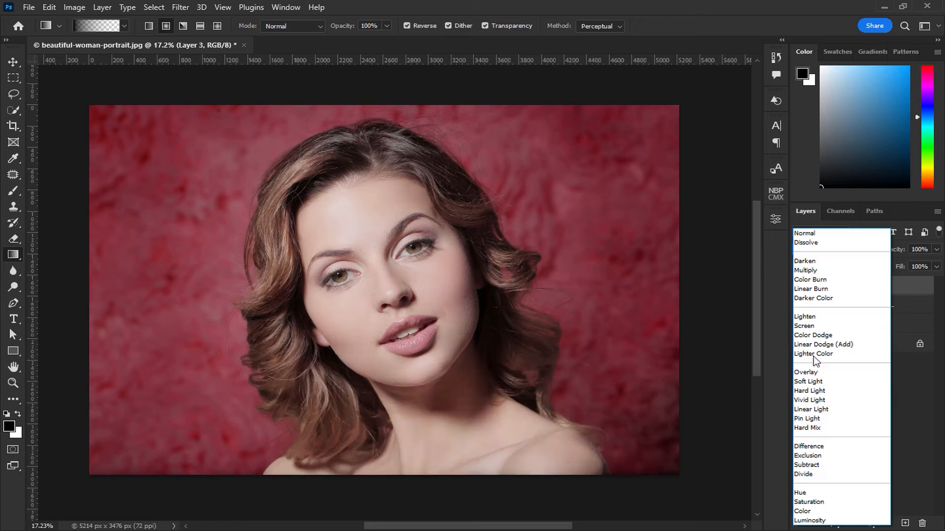
{"action": "left_click", "coordinate": [812, 387]}
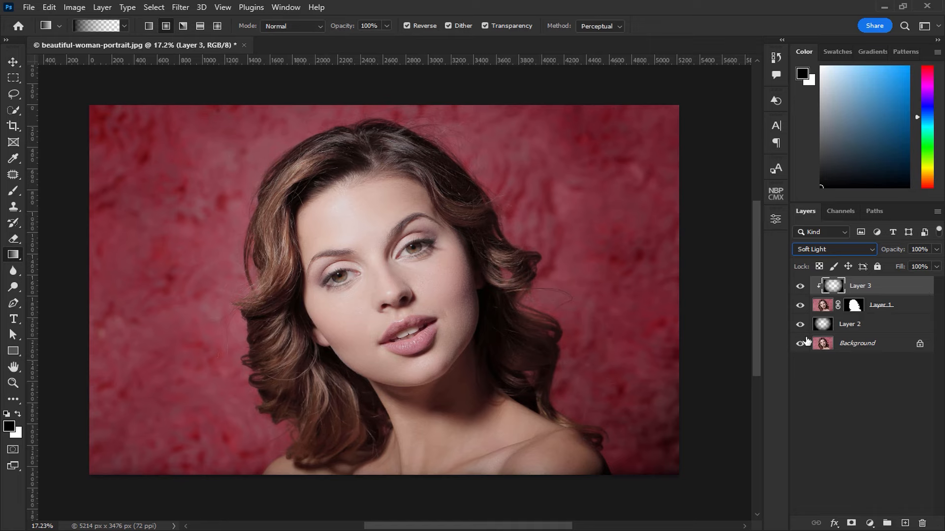
Split Layer 3's Underlying Layer highlight slider to 0 / 255 in the Blend If options.
{"action": "double_click", "coordinate": [883, 286]}
{"action": "left_click_drag", "start_coordinate": [640, 165], "coordinate": [710, 95]}
{"action": "left_click_drag", "start_coordinate": [488, 526], "coordinate": [508, 525]}
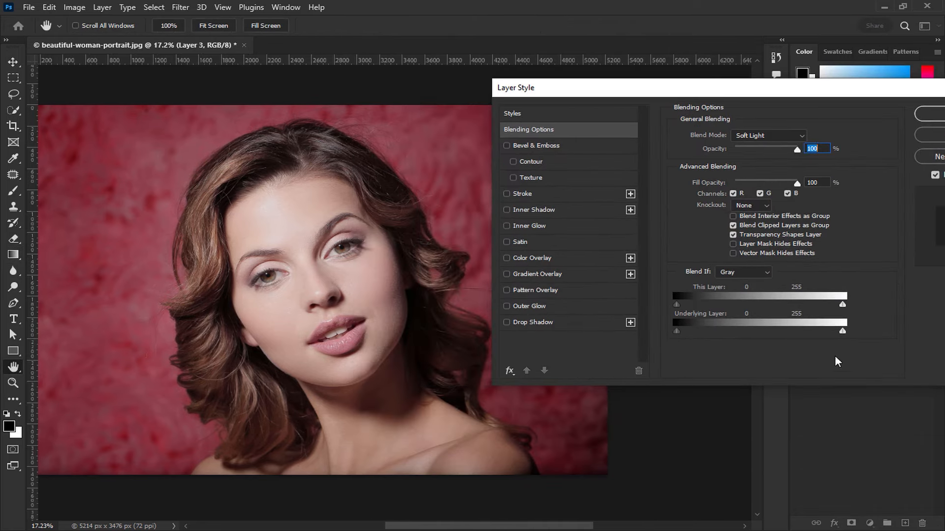
{"action": "left_click_drag", "start_coordinate": [842, 332], "coordinate": [490, 388]}
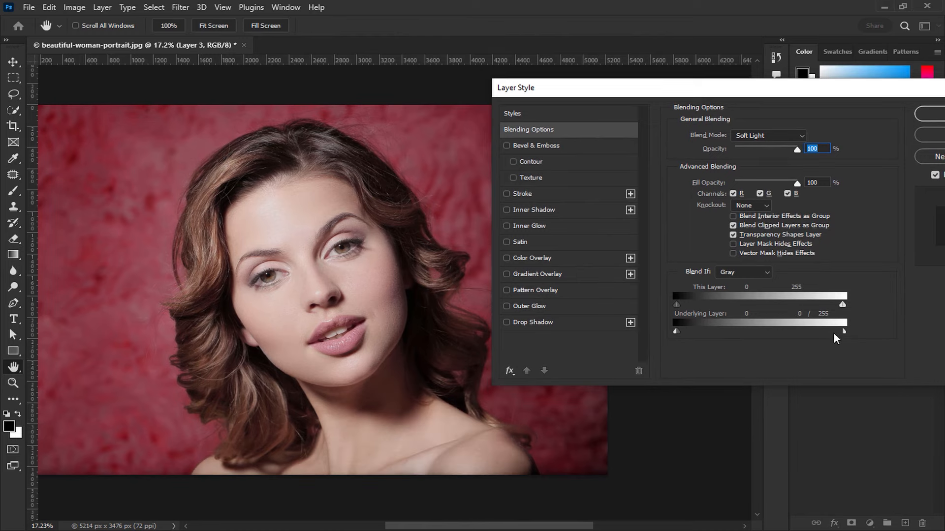
{"action": "left_click_drag", "start_coordinate": [834, 331], "coordinate": [890, 331]}
{"action": "left_click", "coordinate": [942, 113]}
{"action": "left_click_drag", "start_coordinate": [382, 310], "coordinate": [473, 308]}
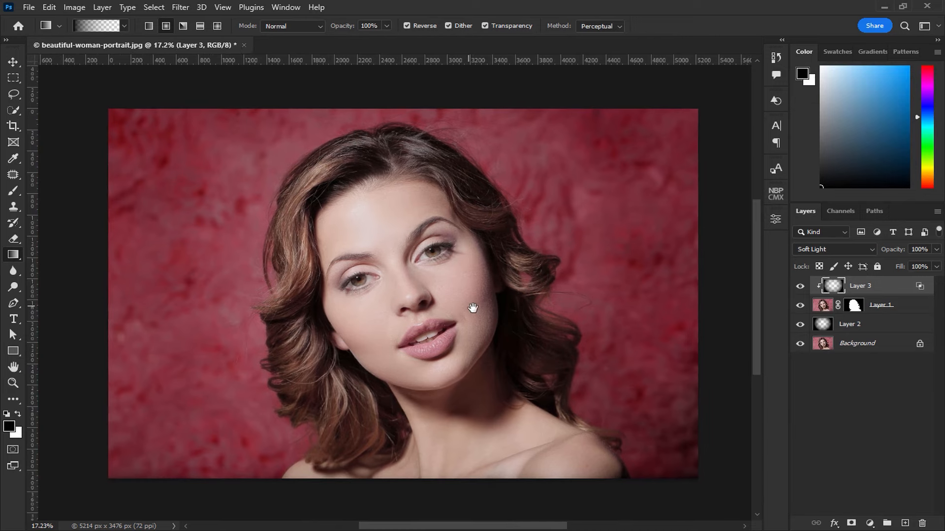
Add a clipped Layer 4, draw a small radial black gradient around the face, and set its blend mode to Soft Light.
{"action": "left_click", "coordinate": [904, 524]}
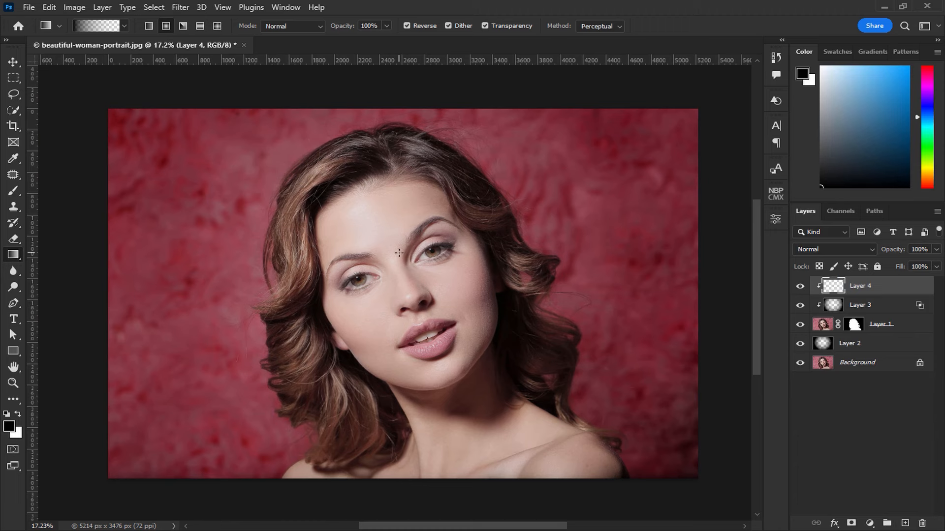
{"action": "left_click_drag", "start_coordinate": [406, 309], "coordinate": [434, 350]}
{"action": "left_click", "coordinate": [829, 247]}
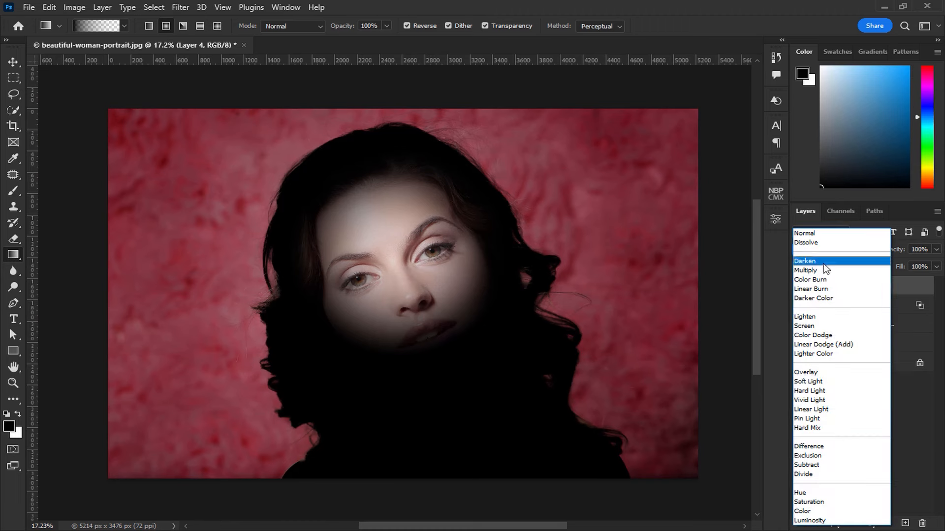
{"action": "left_click", "coordinate": [807, 382]}
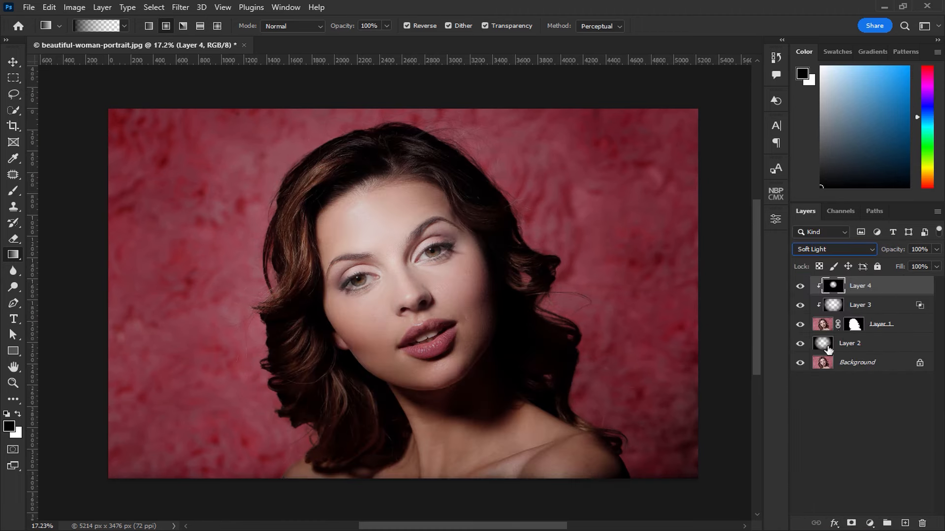
Lower Layer 4's opacity to 23% and compare the portrait with the layer hidden and shown.
{"action": "left_click", "coordinate": [920, 249]}
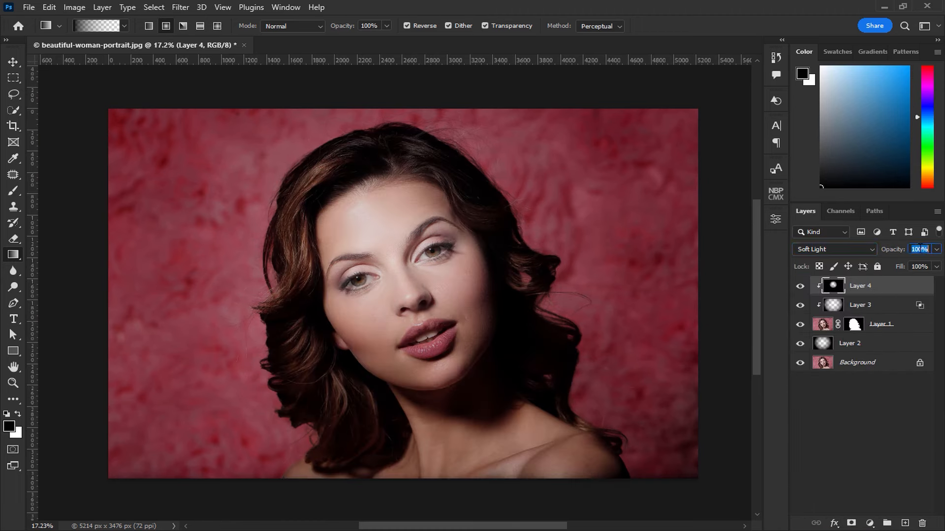
{"action": "type", "text": "50"}
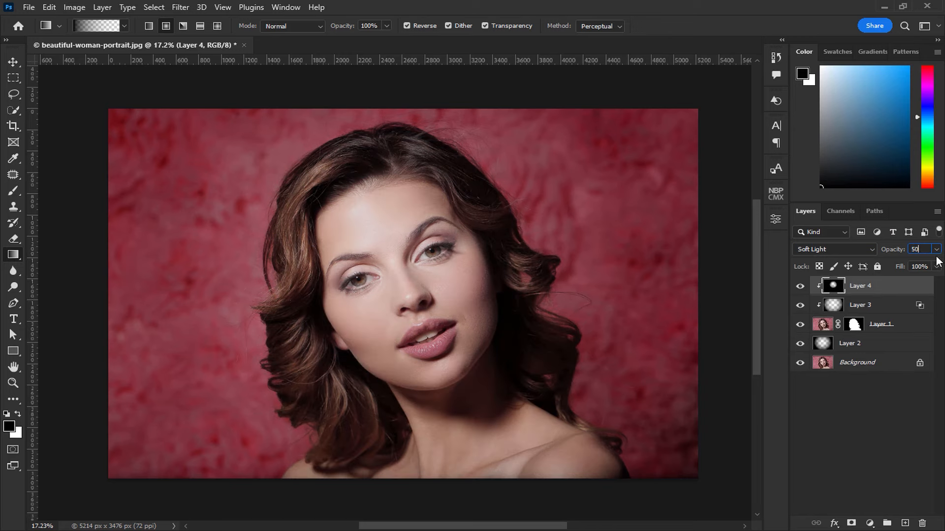
{"action": "left_click", "coordinate": [935, 250]}
{"action": "left_click_drag", "start_coordinate": [893, 264], "coordinate": [894, 267]}
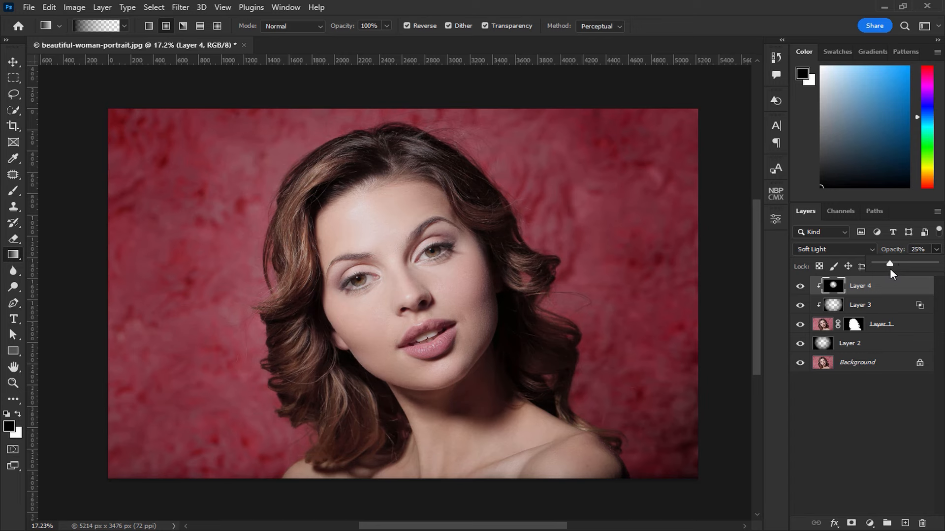
{"action": "left_click", "coordinate": [800, 286]}
{"action": "left_click", "coordinate": [800, 286]}
Add a Curves adjustment layer clipped above Layer 4 and set its blend mode to Multiply.
{"action": "left_click", "coordinate": [7, 64]}
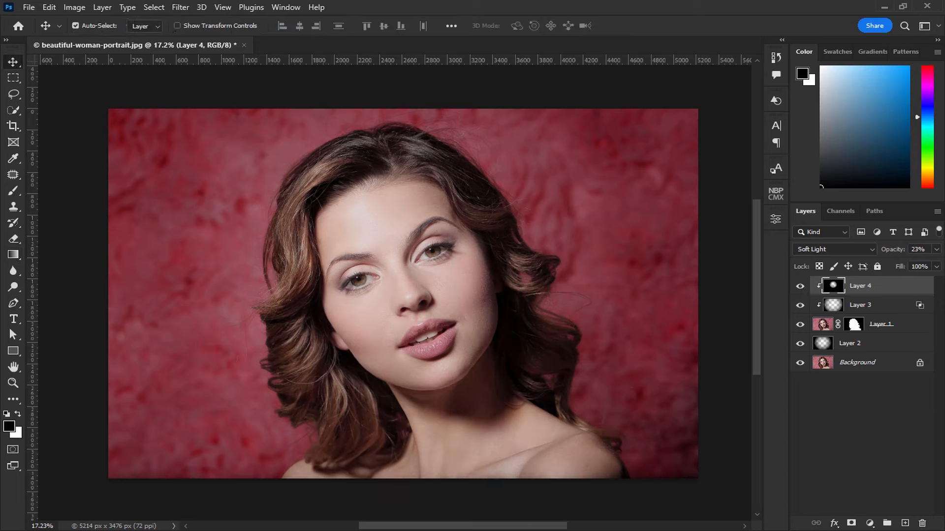
{"action": "left_click", "coordinate": [869, 523]}
{"action": "left_click", "coordinate": [858, 363]}
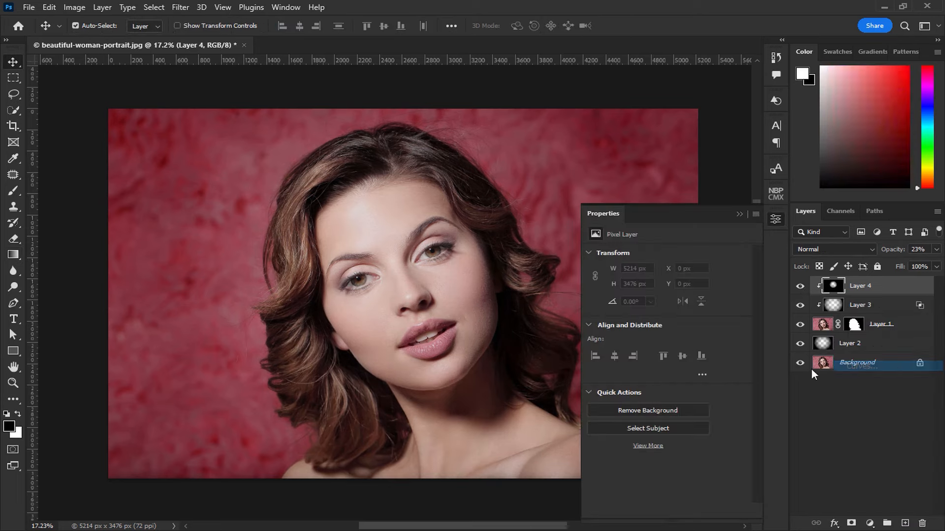
{"action": "left_click", "coordinate": [848, 248]}
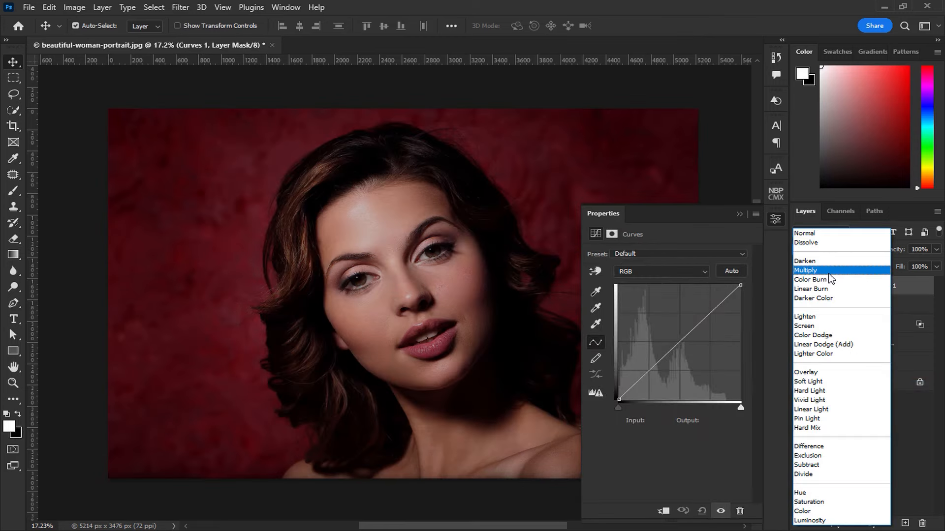
{"action": "left_click", "coordinate": [828, 271]}
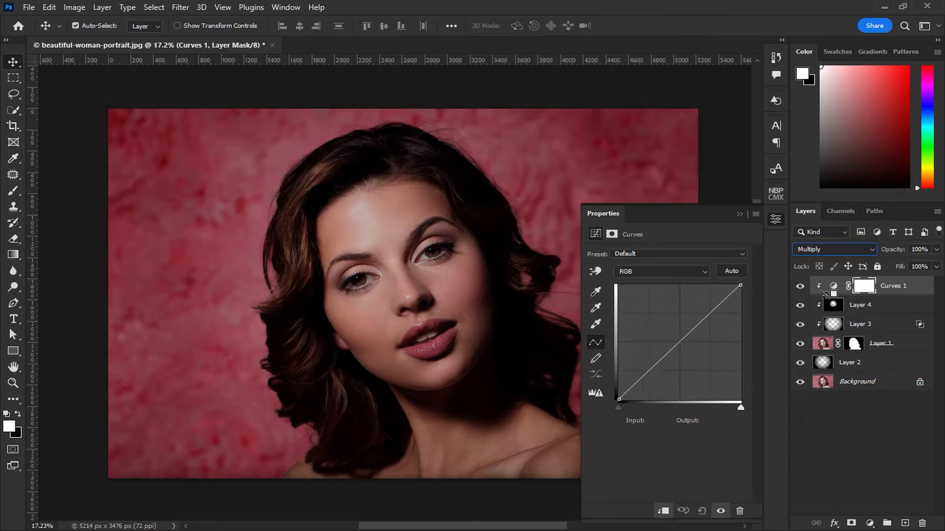
{"action": "left_click", "coordinate": [739, 214]}
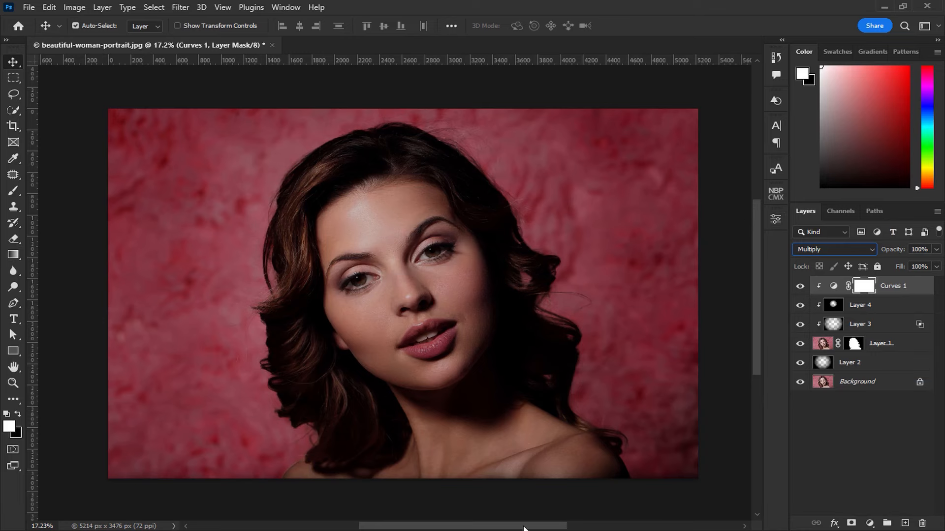
Split the Curves layer's Underlying Layer highlight slider to 142 / 255 in the Blend If options.
{"action": "scroll", "coordinate": [524, 529], "scroll_direction": "right", "scroll_amount": 2}
{"action": "left_click", "coordinate": [929, 287]}
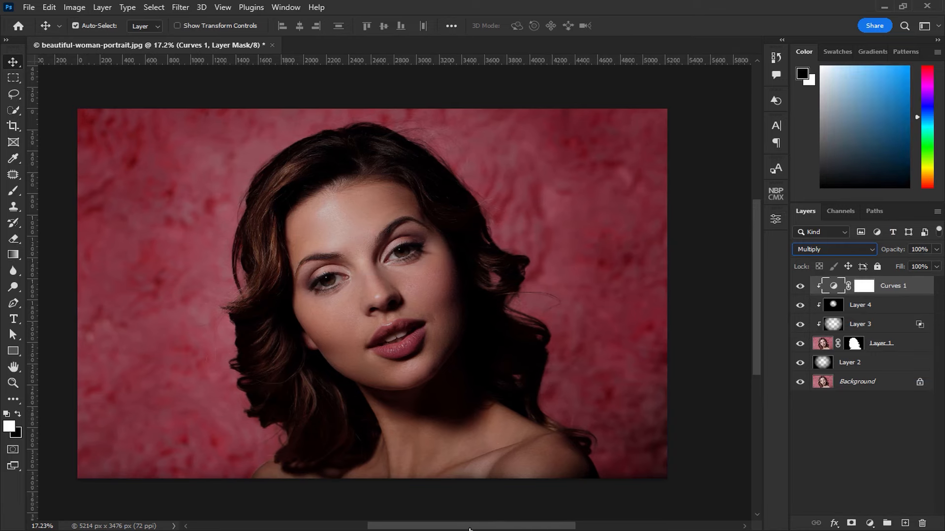
{"action": "double_click", "coordinate": [915, 286]}
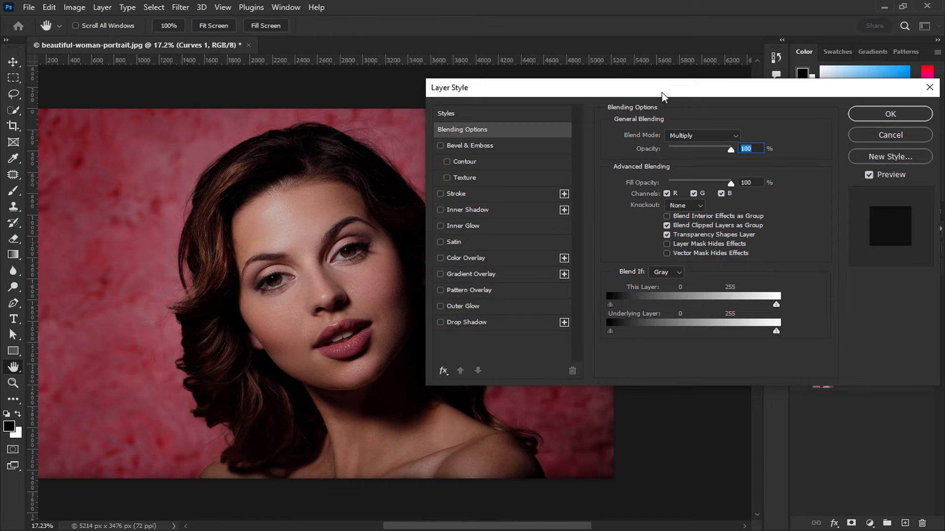
{"action": "left_click_drag", "start_coordinate": [662, 94], "coordinate": [717, 61]}
{"action": "mouse_move", "coordinate": [828, 297]}
{"action": "left_mouse_down"}
{"action": "mouse_move", "coordinate": [695, 299]}
{"action": "mouse_move", "coordinate": [833, 298]}
{"action": "left_mouse_up"}
{"action": "left_click_drag", "start_coordinate": [730, 297], "coordinate": [752, 298]}
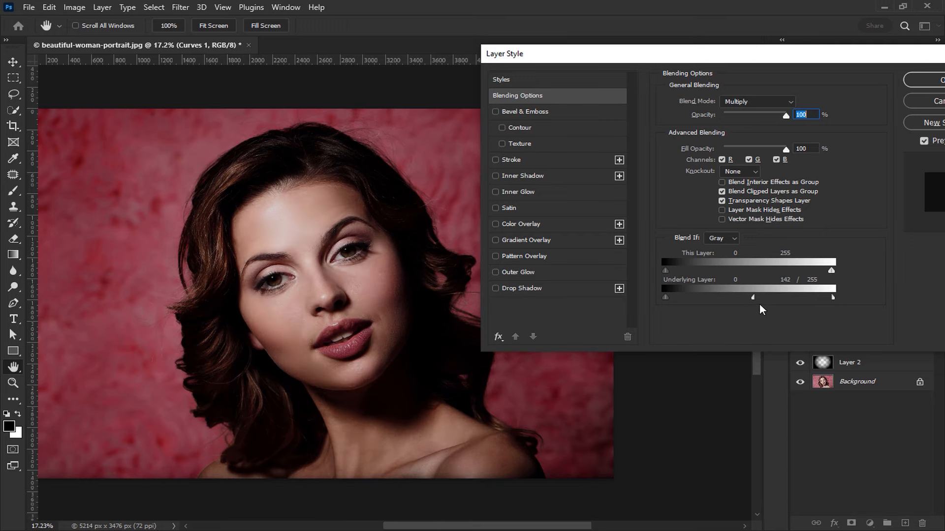
{"action": "left_click", "coordinate": [939, 81]}
Invert the Curves layer's mask to black and set the brush flow to 1%.
{"action": "left_click", "coordinate": [868, 287]}
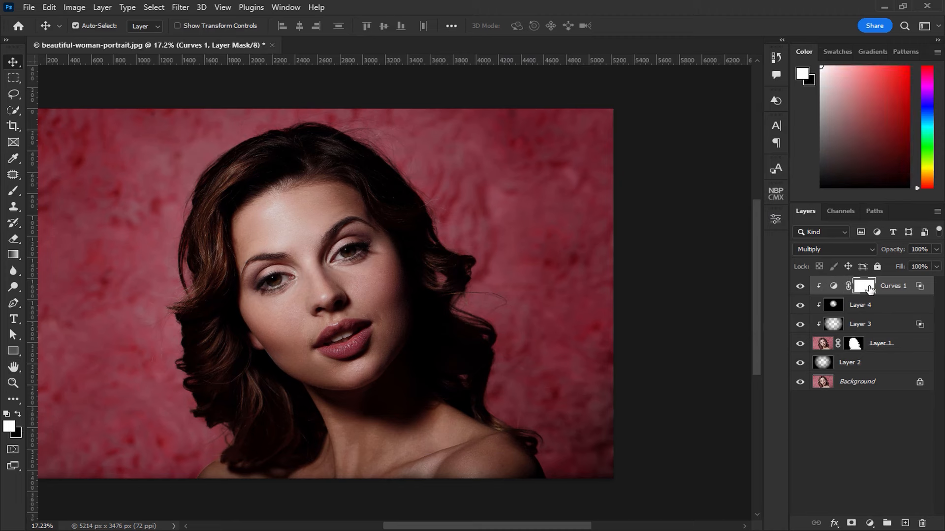
{"action": "key", "text": "ctrl+i"}
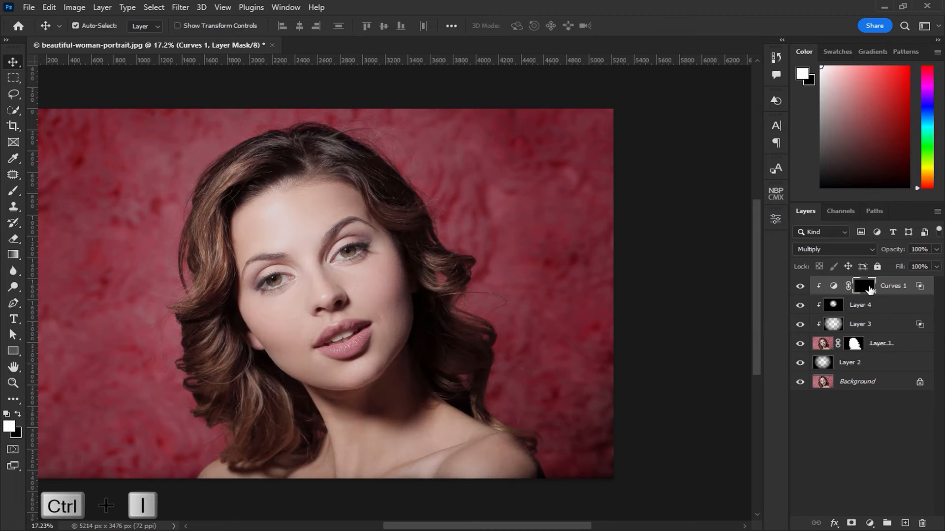
{"action": "key", "text": "b"}
{"action": "left_click", "coordinate": [375, 25]}
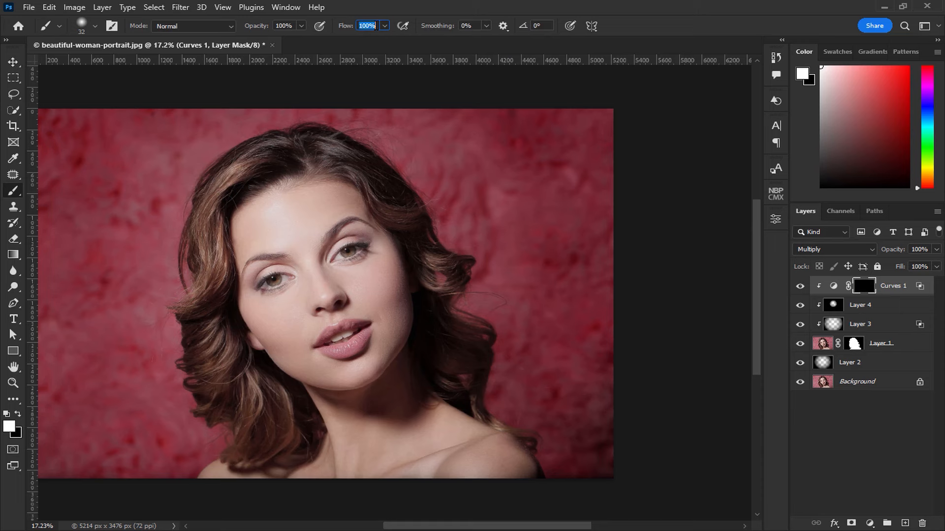
{"action": "type", "text": "1"}
{"action": "key", "text": "Return"}
{"action": "left_click", "coordinate": [18, 64]}
{"action": "left_click", "coordinate": [14, 191]}
Paint white on the Curves mask over the shaded cheek, jawline and neck, comparing with the layer hidden and shown.
{"action": "scroll", "coordinate": [232, 191], "scroll_direction": "up", "scroll_amount": 4}
{"action": "mouse_move", "coordinate": [331, 207]}
{"action": "left_mouse_down"}
{"action": "mouse_move", "coordinate": [355, 211]}
{"action": "mouse_move", "coordinate": [327, 153]}
{"action": "left_mouse_up"}
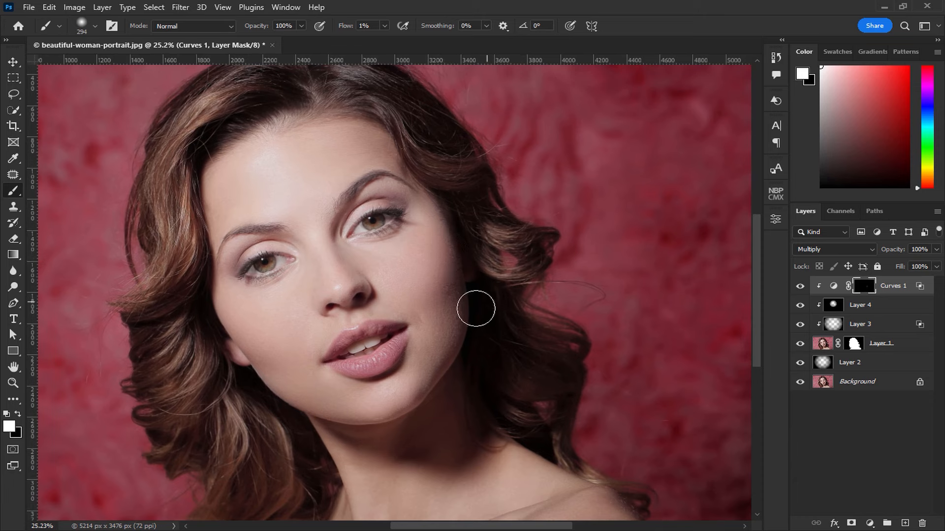
{"action": "left_click_drag", "start_coordinate": [436, 209], "coordinate": [429, 209]}
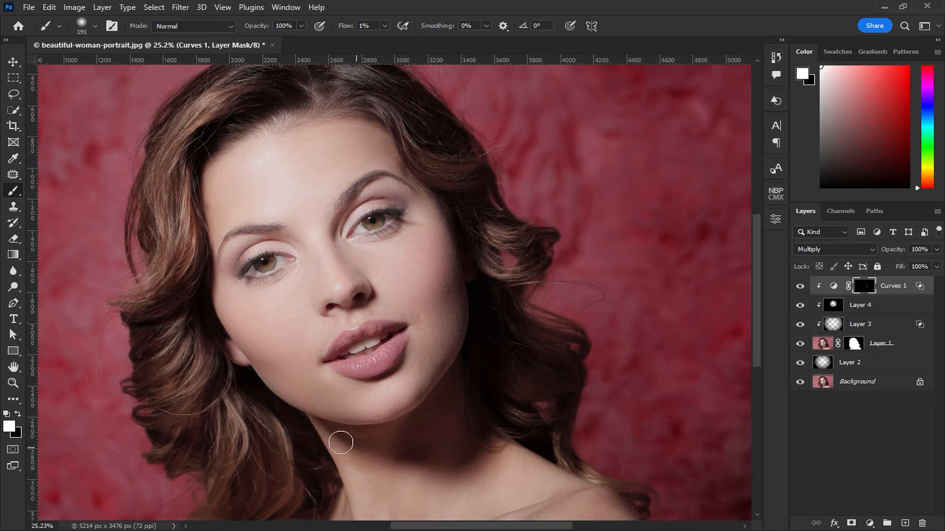
{"action": "left_click_drag", "start_coordinate": [415, 414], "coordinate": [359, 439]}
{"action": "left_click", "coordinate": [800, 287]}
{"action": "left_click", "coordinate": [800, 287]}
{"action": "left_click_drag", "start_coordinate": [304, 396], "coordinate": [306, 395]}
{"action": "left_click_drag", "start_coordinate": [422, 356], "coordinate": [419, 356]}
{"action": "left_click_drag", "start_coordinate": [434, 312], "coordinate": [435, 359]}
Deepen the shadows around the eyes, nose and lips on the Curves mask with a 120 px white brush.
{"action": "scroll", "coordinate": [347, 197], "scroll_direction": "up", "scroll_amount": 2}
{"action": "left_click_drag", "start_coordinate": [298, 192], "coordinate": [312, 192]}
{"action": "left_click_drag", "start_coordinate": [388, 260], "coordinate": [364, 261]}
{"action": "scroll", "coordinate": [345, 273], "scroll_direction": "up", "scroll_amount": 2}
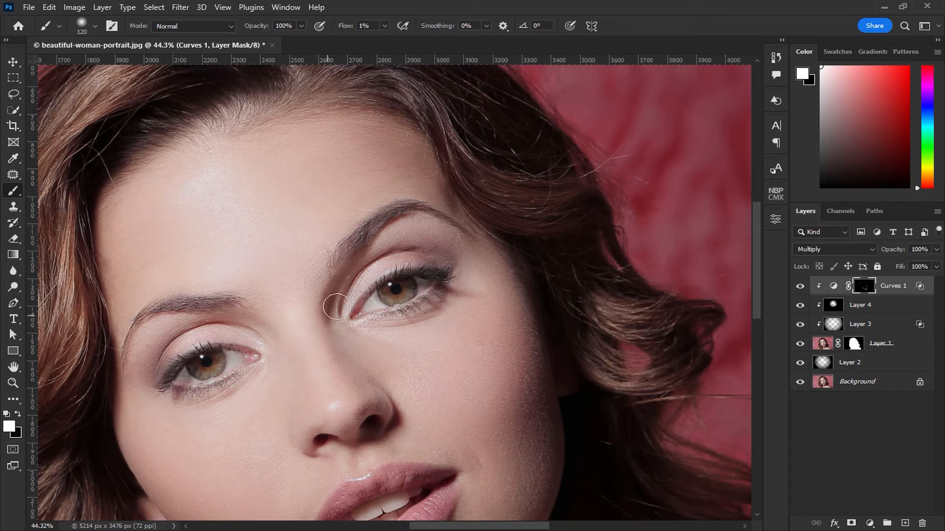
{"action": "left_click_drag", "start_coordinate": [437, 256], "coordinate": [555, 214]}
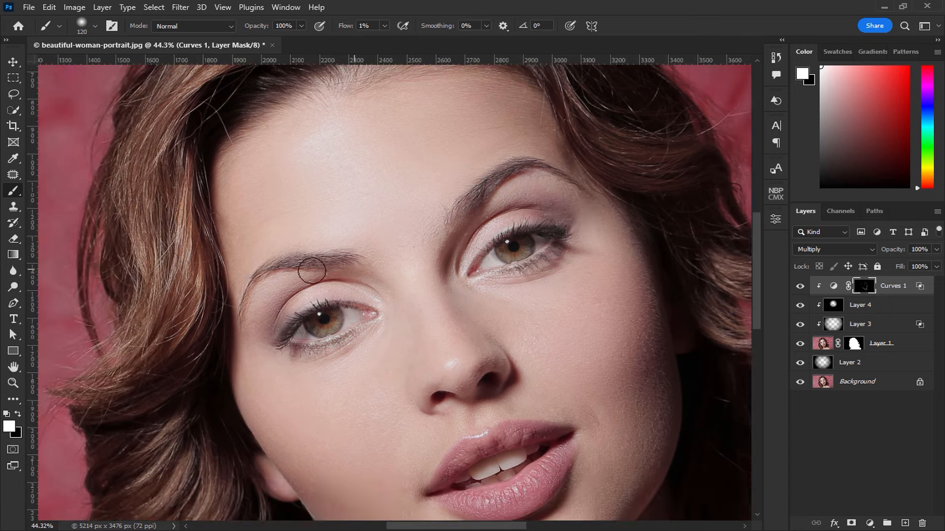
{"action": "left_click_drag", "start_coordinate": [414, 383], "coordinate": [363, 320]}
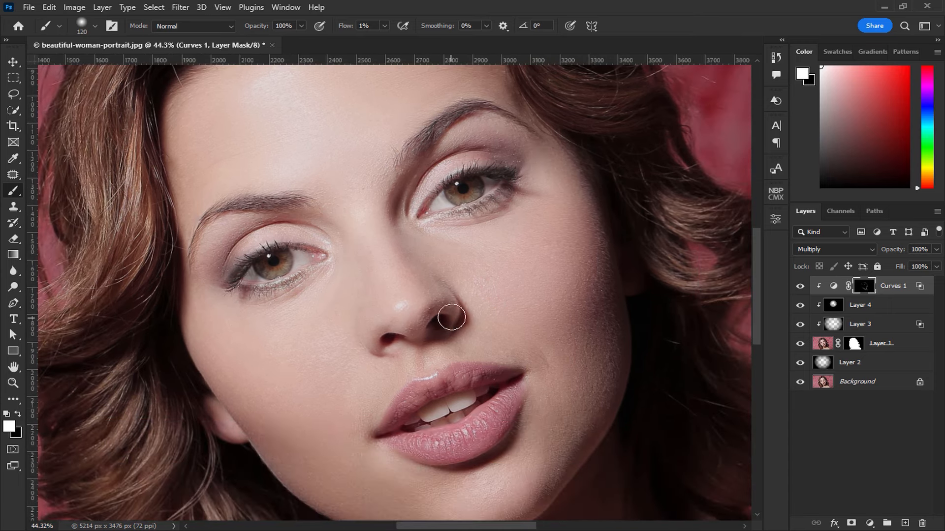
{"action": "left_click_drag", "start_coordinate": [379, 437], "coordinate": [362, 374]}
Paint the shadows of the lower neck, collarbones and shoulder on the Curves mask with a brush of about 134 px.
{"action": "scroll", "coordinate": [507, 295], "scroll_direction": "down", "scroll_amount": 5}
{"action": "mouse_move", "coordinate": [488, 438]}
{"action": "left_mouse_down"}
{"action": "mouse_move", "coordinate": [441, 324]}
{"action": "mouse_move", "coordinate": [453, 309]}
{"action": "left_mouse_up"}
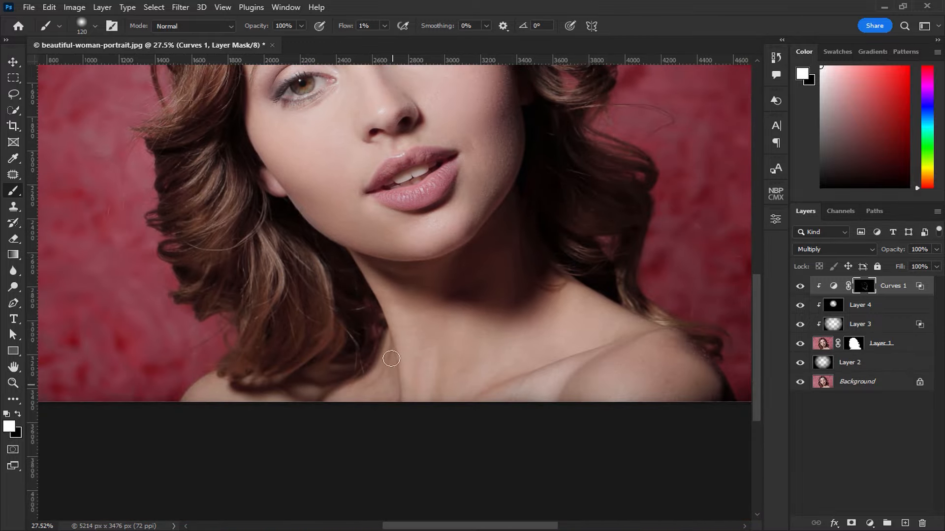
{"action": "left_click_drag", "start_coordinate": [587, 373], "coordinate": [608, 373]}
{"action": "left_click_drag", "start_coordinate": [682, 336], "coordinate": [663, 336]}
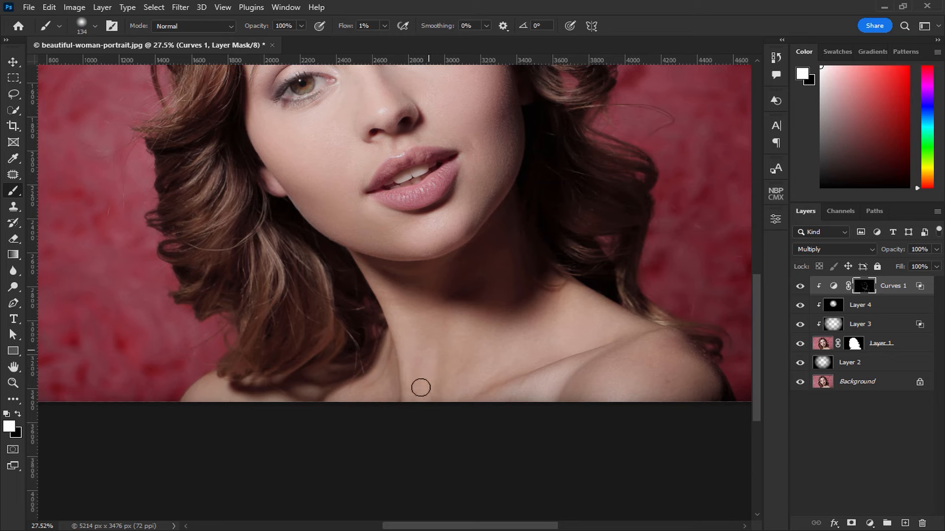
{"action": "left_click_drag", "start_coordinate": [352, 269], "coordinate": [277, 446]}
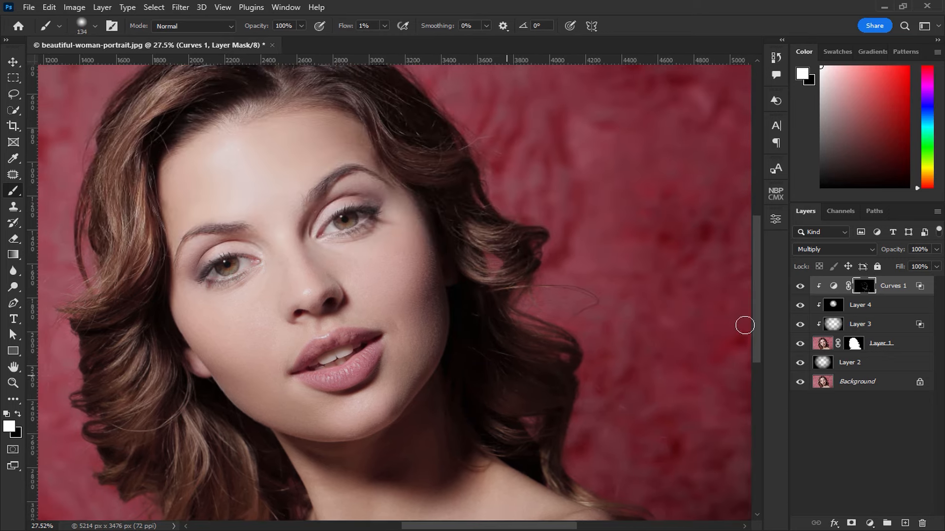
Feather the Curves layer's mask by 10 px and compare the portrait with the layer hidden and shown.
{"action": "left_click", "coordinate": [801, 289]}
{"action": "left_click", "coordinate": [801, 289]}
{"action": "left_click", "coordinate": [800, 290]}
{"action": "left_click", "coordinate": [776, 220]}
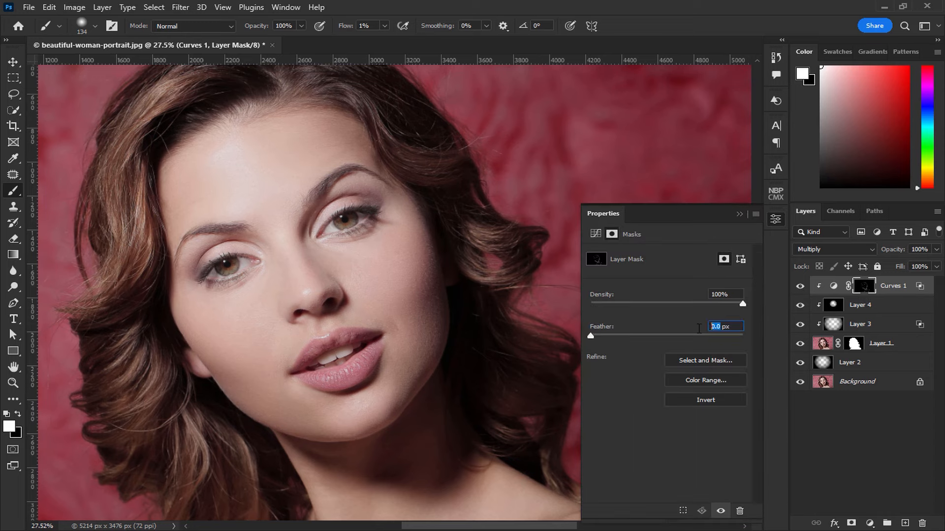
{"action": "type", "text": "10"}
{"action": "left_click", "coordinate": [739, 215]}
{"action": "left_click", "coordinate": [800, 286]}
{"action": "left_click", "coordinate": [800, 286]}
Add a Brightness/Contrast adjustment layer above the Curves layer with its brightness at 65.
{"action": "scroll", "coordinate": [474, 339], "scroll_direction": "down", "scroll_amount": 3}
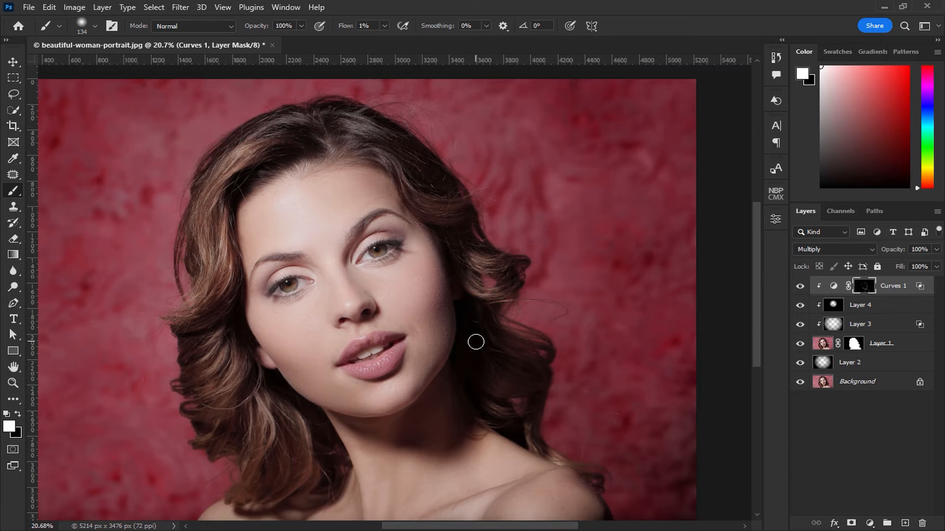
{"action": "left_click_drag", "start_coordinate": [481, 371], "coordinate": [489, 324]}
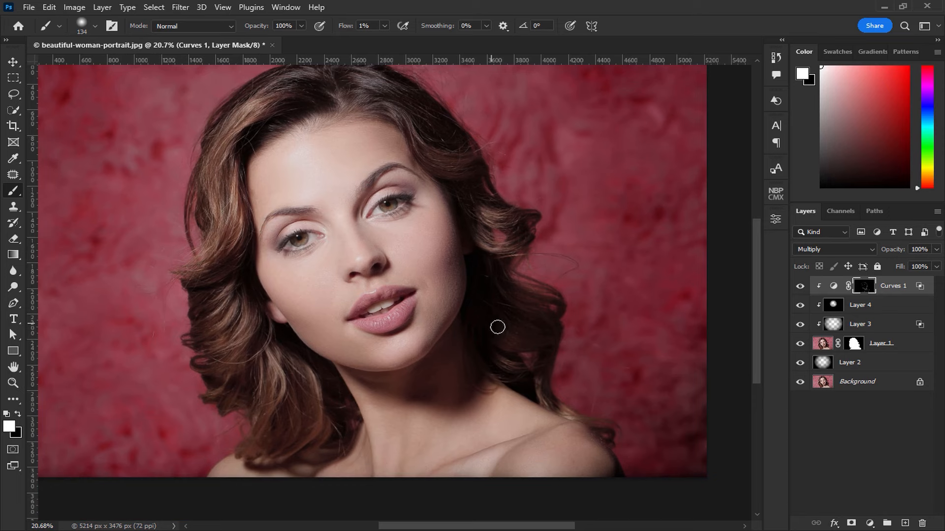
{"action": "left_click", "coordinate": [871, 522]}
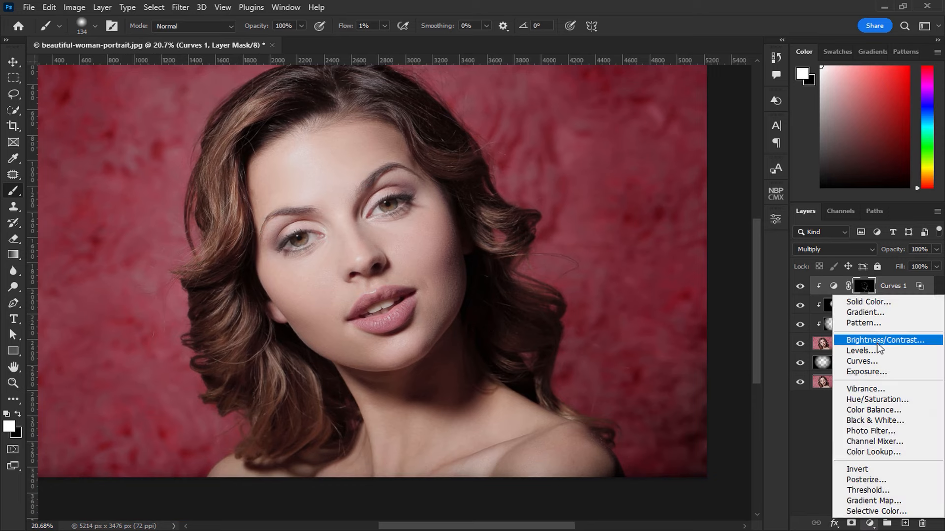
{"action": "left_click", "coordinate": [844, 340]}
{"action": "left_click", "coordinate": [699, 288]}
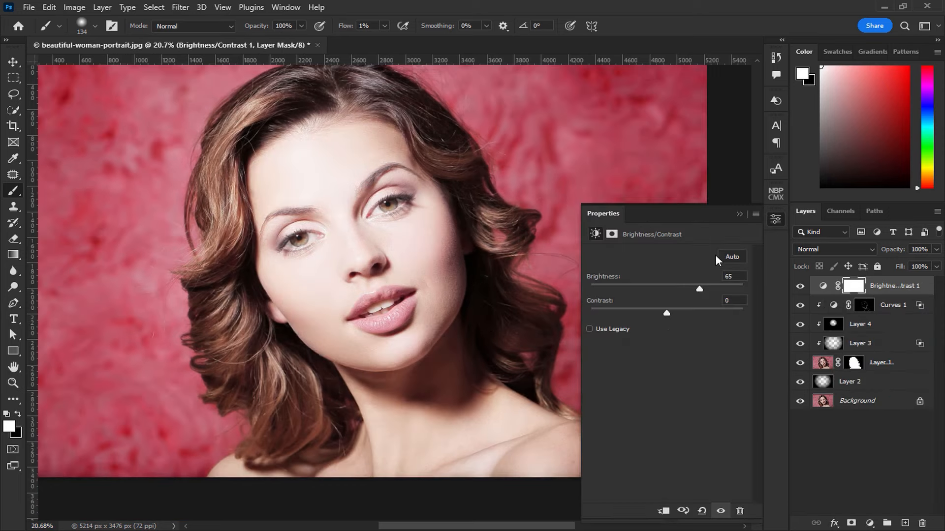
{"action": "left_click", "coordinate": [739, 215]}
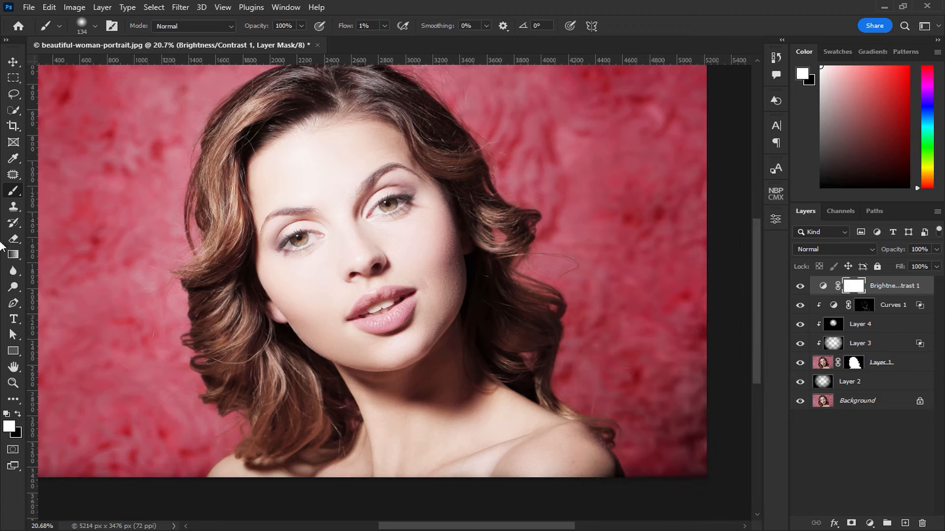
Set the brush flow to 100% and invert the Brightness/Contrast layer's mask to black.
{"action": "left_click", "coordinate": [385, 26]}
{"action": "left_click_drag", "start_coordinate": [387, 41], "coordinate": [530, 40]}
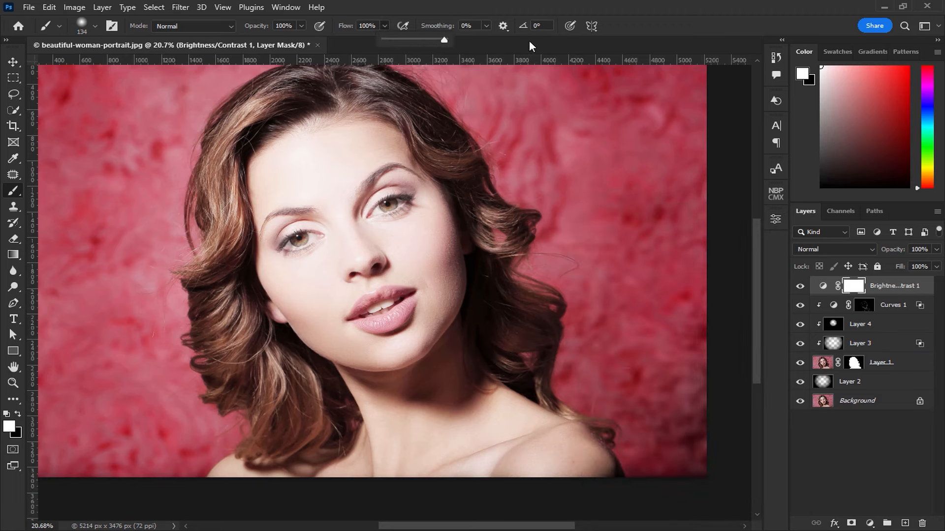
{"action": "left_click", "coordinate": [530, 42]}
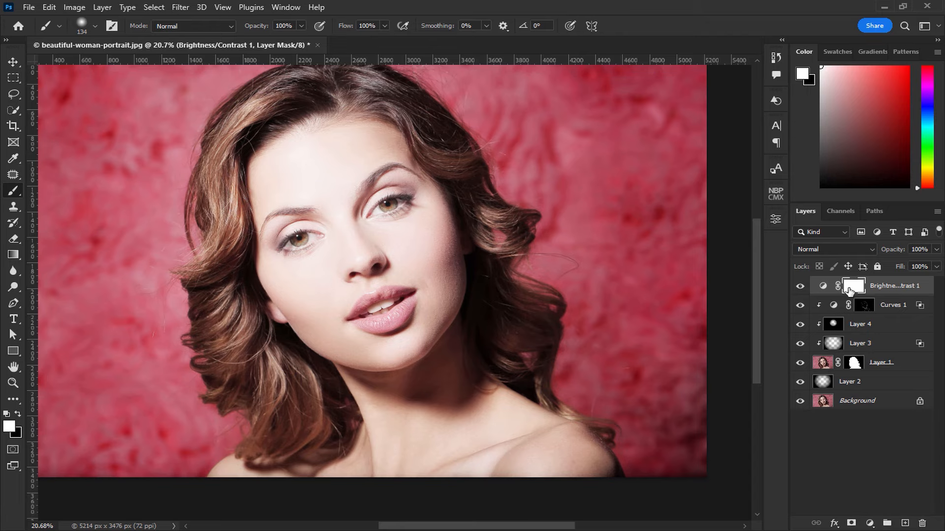
{"action": "key", "text": "ctrl+i"}
Paint the lips white on the Brightness/Contrast mask with a 44 px brush, filling missed spots in the mask view.
{"action": "scroll", "coordinate": [446, 325], "scroll_direction": "up", "scroll_amount": 6}
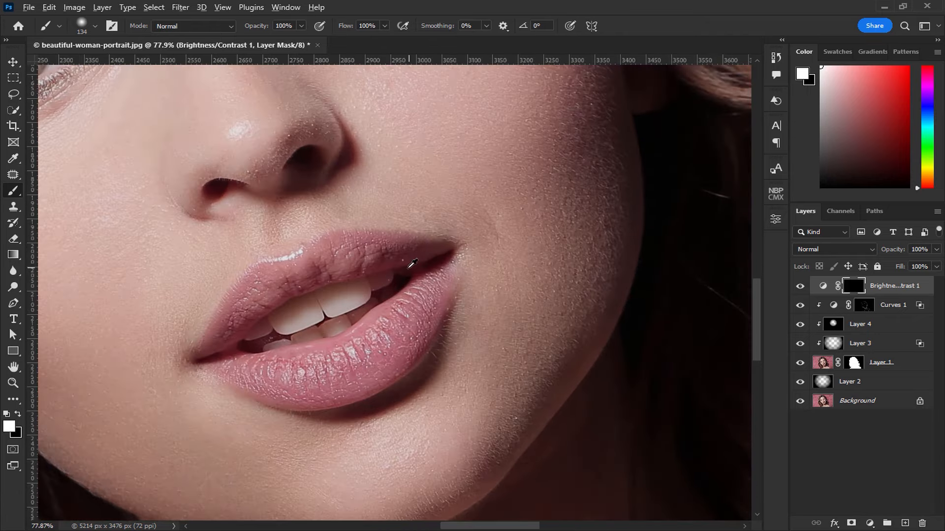
{"action": "right_click", "coordinate": [406, 268], "text": "alt"}
{"action": "left_click_drag", "start_coordinate": [386, 269], "coordinate": [382, 270]}
{"action": "mouse_move", "coordinate": [453, 252]}
{"action": "left_mouse_down"}
{"action": "mouse_move", "coordinate": [329, 237]}
{"action": "mouse_move", "coordinate": [252, 275]}
{"action": "mouse_move", "coordinate": [211, 334]}
{"action": "mouse_move", "coordinate": [223, 374]}
{"action": "mouse_move", "coordinate": [296, 404]}
{"action": "mouse_move", "coordinate": [378, 384]}
{"action": "mouse_move", "coordinate": [426, 333]}
{"action": "mouse_move", "coordinate": [450, 265]}
{"action": "mouse_move", "coordinate": [358, 332]}
{"action": "mouse_move", "coordinate": [232, 369]}
{"action": "mouse_move", "coordinate": [329, 375]}
{"action": "mouse_move", "coordinate": [332, 394]}
{"action": "mouse_move", "coordinate": [403, 349]}
{"action": "mouse_move", "coordinate": [343, 361]}
{"action": "mouse_move", "coordinate": [365, 332]}
{"action": "mouse_move", "coordinate": [387, 360]}
{"action": "mouse_move", "coordinate": [446, 254]}
{"action": "mouse_move", "coordinate": [368, 260]}
{"action": "mouse_move", "coordinate": [358, 248]}
{"action": "mouse_move", "coordinate": [272, 281]}
{"action": "mouse_move", "coordinate": [211, 346]}
{"action": "mouse_move", "coordinate": [279, 292]}
{"action": "mouse_move", "coordinate": [212, 359]}
{"action": "mouse_move", "coordinate": [334, 270]}
{"action": "mouse_move", "coordinate": [443, 261]}
{"action": "left_mouse_up"}
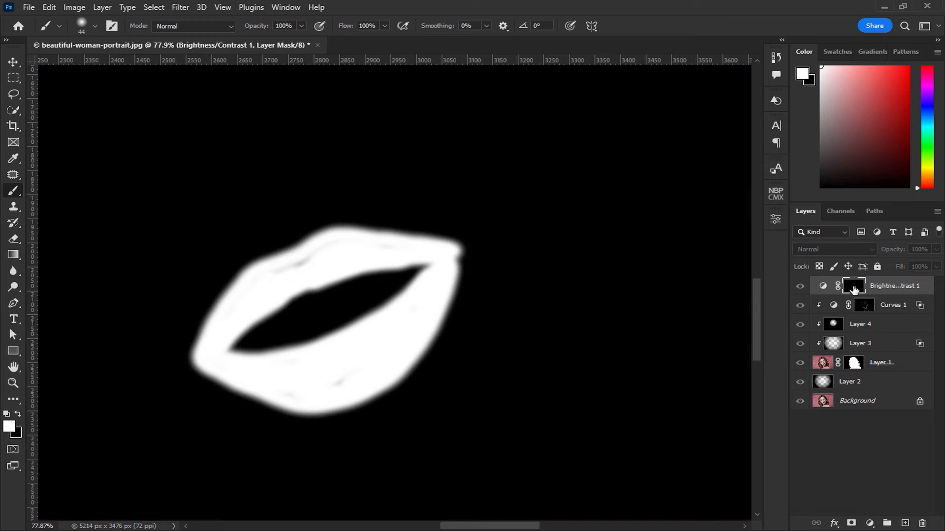
{"action": "left_click", "coordinate": [853, 287], "text": "alt"}
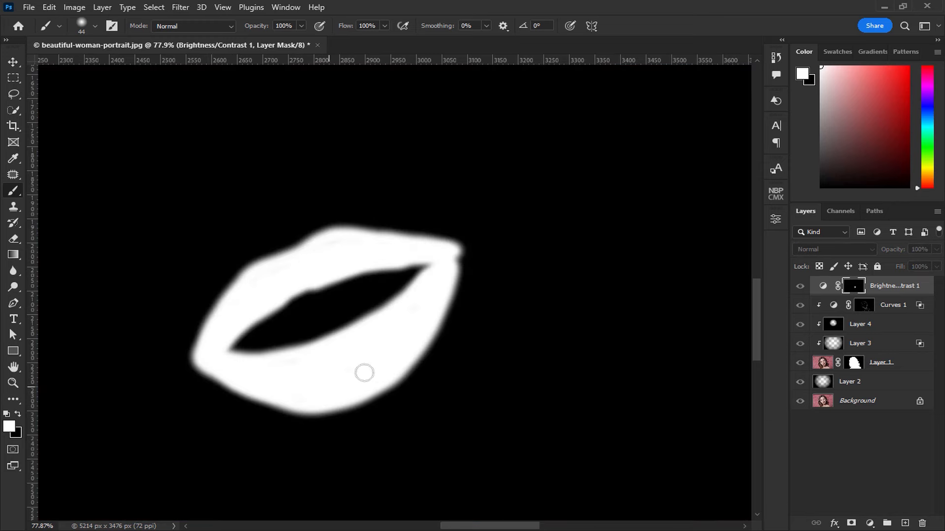
{"action": "left_click", "coordinate": [853, 286], "text": "alt"}
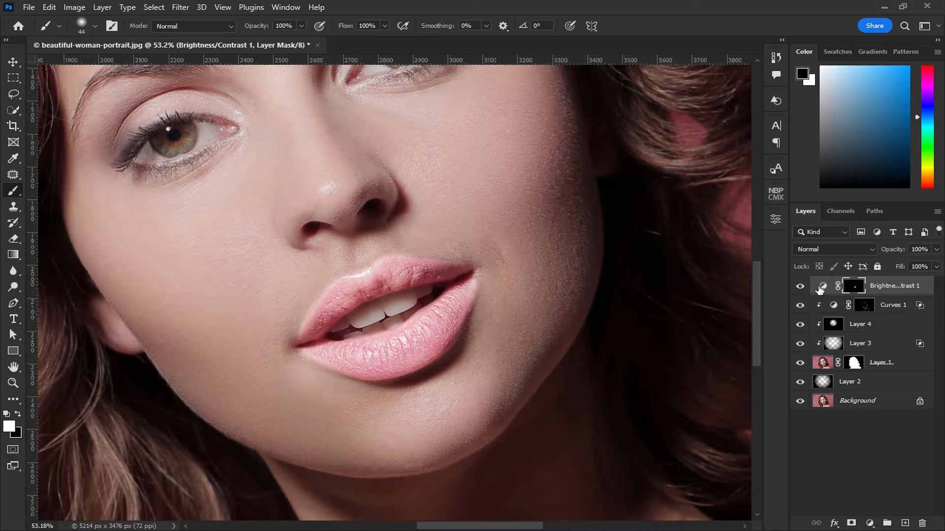
Set the lips' Brightness/Contrast adjustment to brightness -25 and contrast 97.
{"action": "double_click", "coordinate": [821, 286]}
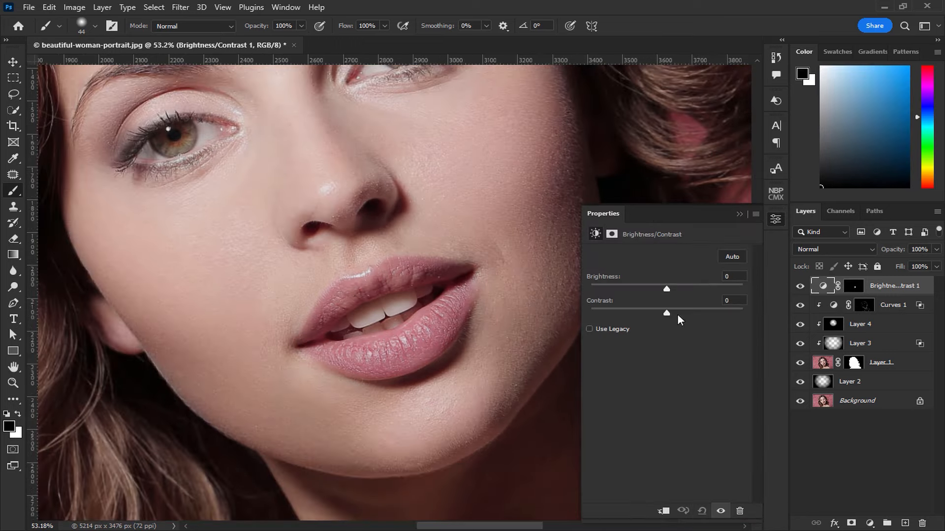
{"action": "left_click_drag", "start_coordinate": [722, 312], "coordinate": [741, 313]}
{"action": "mouse_move", "coordinate": [667, 289]}
{"action": "left_mouse_down"}
{"action": "mouse_move", "coordinate": [724, 287]}
{"action": "mouse_move", "coordinate": [655, 292]}
{"action": "left_mouse_up"}
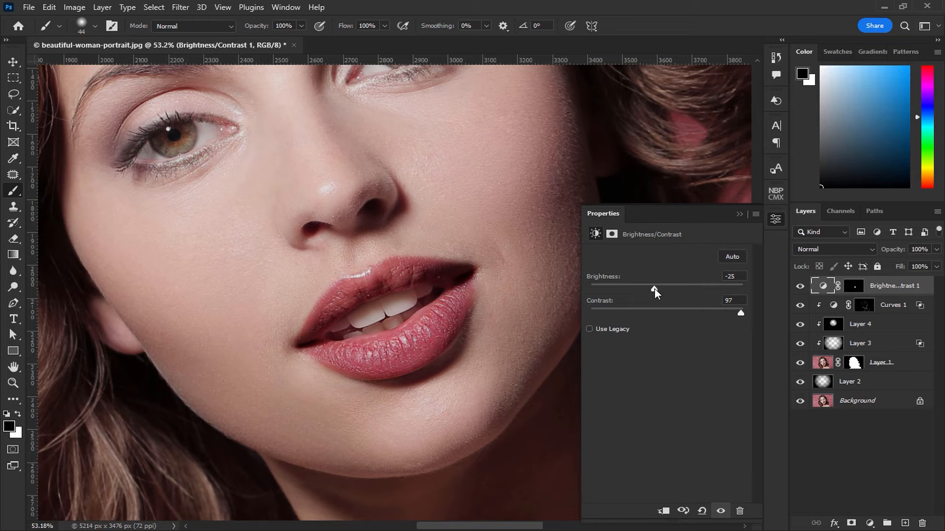
{"action": "left_click", "coordinate": [739, 215]}
Add a white Solid Color fill layer above the lips' Brightness/Contrast layer and set its blend mode to Screen.
{"action": "scroll", "coordinate": [509, 327], "scroll_direction": "down", "scroll_amount": 3}
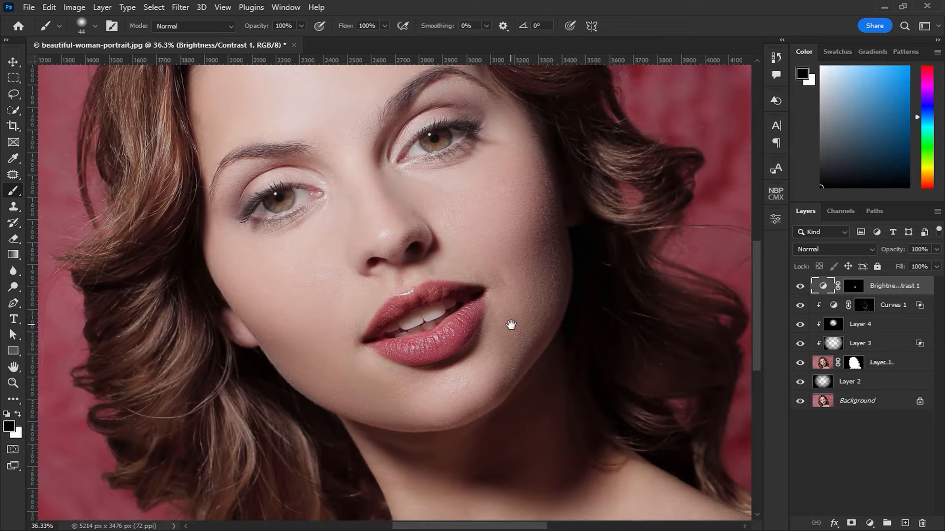
{"action": "left_click_drag", "start_coordinate": [512, 322], "coordinate": [485, 345]}
{"action": "left_click", "coordinate": [870, 524]}
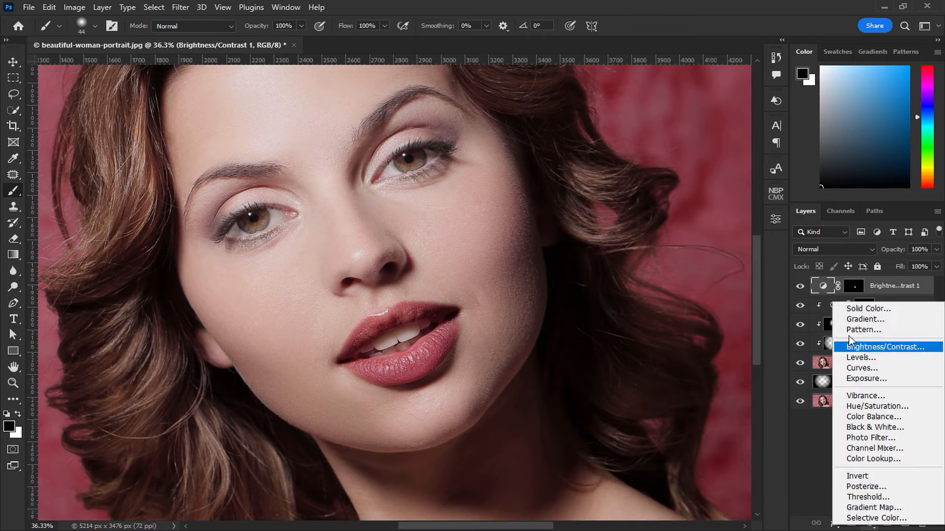
{"action": "left_click", "coordinate": [862, 305]}
{"action": "left_click_drag", "start_coordinate": [627, 132], "coordinate": [560, 111]}
{"action": "left_click", "coordinate": [852, 118]}
{"action": "left_click", "coordinate": [839, 249]}
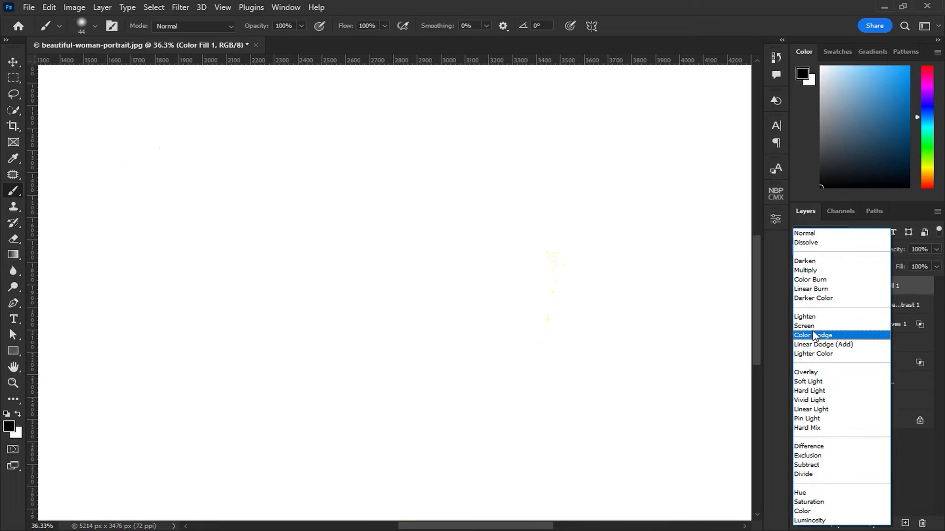
{"action": "left_click", "coordinate": [813, 326]}
Limit the white fill to highlights by splitting the Blend If underlying layer's dark slider to 148 / 204.
{"action": "double_click", "coordinate": [924, 295]}
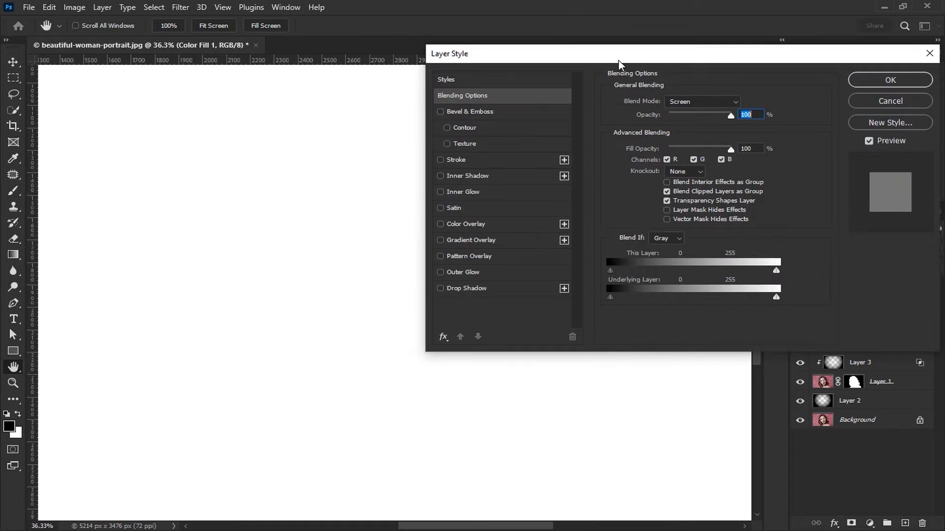
{"action": "left_click_drag", "start_coordinate": [619, 64], "coordinate": [716, 35]}
{"action": "left_click_drag", "start_coordinate": [709, 273], "coordinate": [804, 268]}
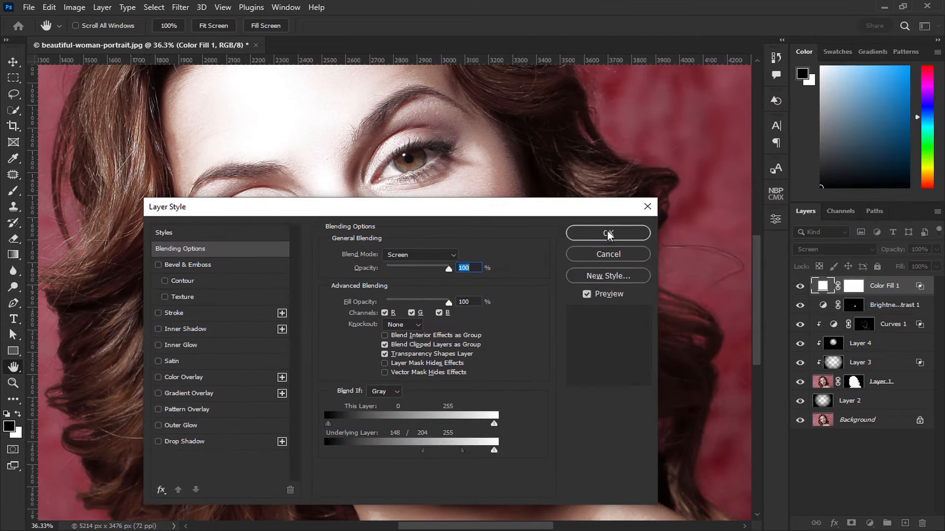
{"action": "left_click", "coordinate": [609, 233]}
Select the Color Fill layer's mask and invert it to black, with the Brush tool active.
{"action": "key", "text": "b"}
{"action": "left_click", "coordinate": [852, 289]}
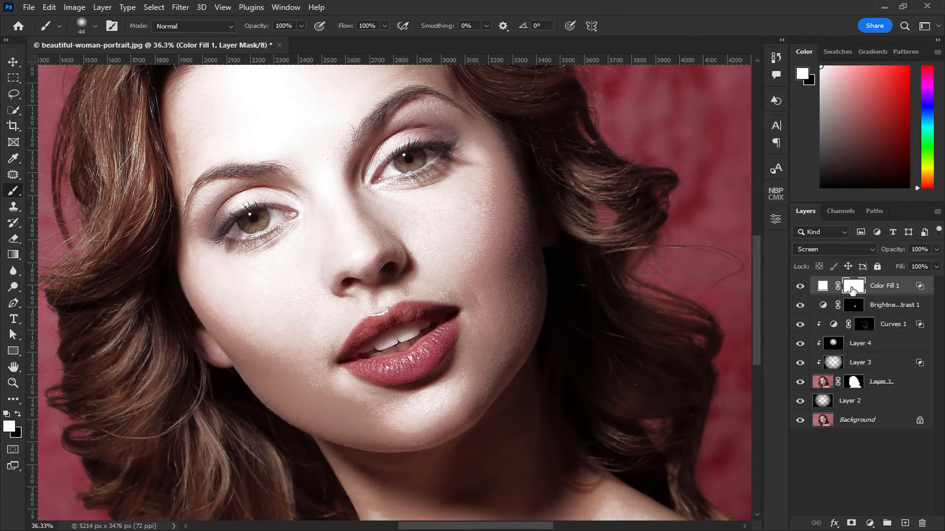
{"action": "key", "text": "ctrl+i"}
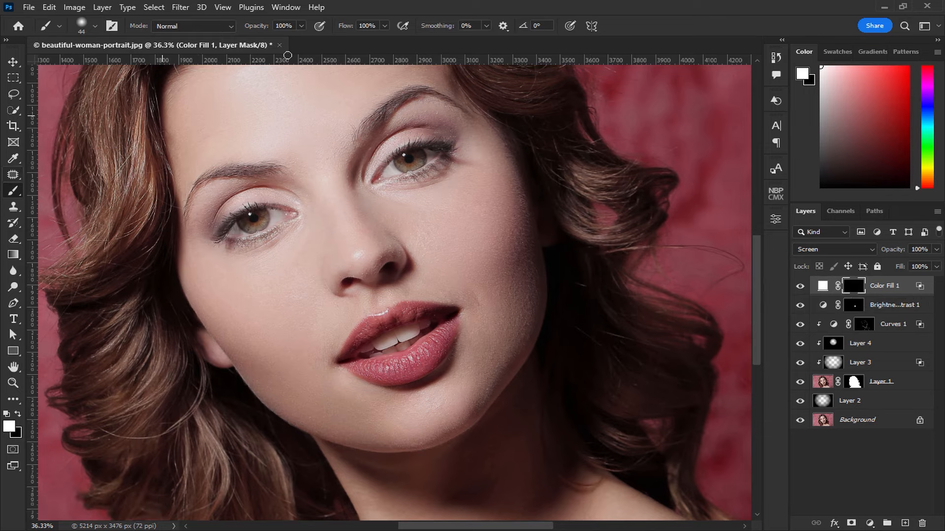
Paint white highlights on both lips in the Color Fill mask, removing the spill above the upper lip with black.
{"action": "scroll", "coordinate": [418, 375], "scroll_direction": "up", "scroll_amount": 4}
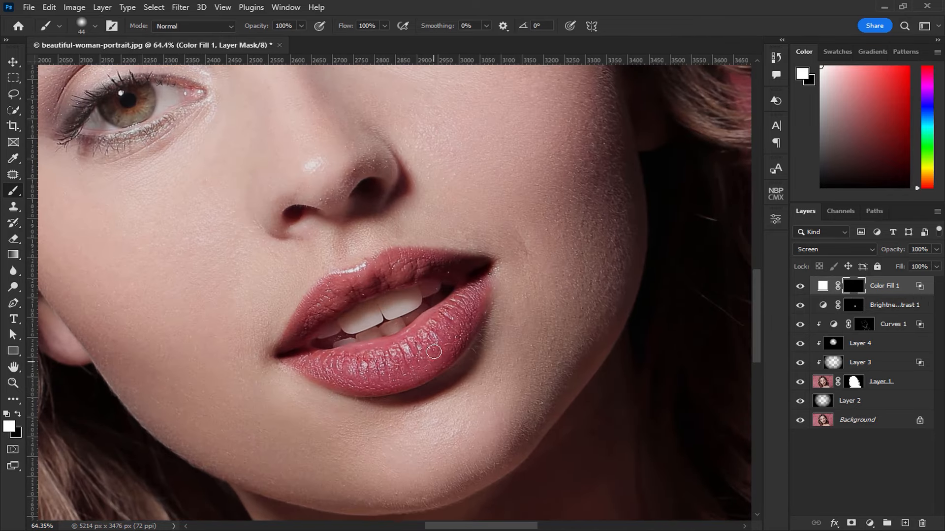
{"action": "mouse_move", "coordinate": [439, 349]}
{"action": "left_mouse_down"}
{"action": "mouse_move", "coordinate": [417, 336]}
{"action": "mouse_move", "coordinate": [419, 363]}
{"action": "mouse_move", "coordinate": [408, 342]}
{"action": "mouse_move", "coordinate": [389, 371]}
{"action": "mouse_move", "coordinate": [325, 375]}
{"action": "left_mouse_up"}
{"action": "mouse_move", "coordinate": [421, 255]}
{"action": "left_mouse_down"}
{"action": "mouse_move", "coordinate": [377, 286]}
{"action": "mouse_move", "coordinate": [357, 269]}
{"action": "mouse_move", "coordinate": [349, 303]}
{"action": "mouse_move", "coordinate": [350, 289]}
{"action": "mouse_move", "coordinate": [333, 285]}
{"action": "mouse_move", "coordinate": [329, 309]}
{"action": "left_mouse_up"}
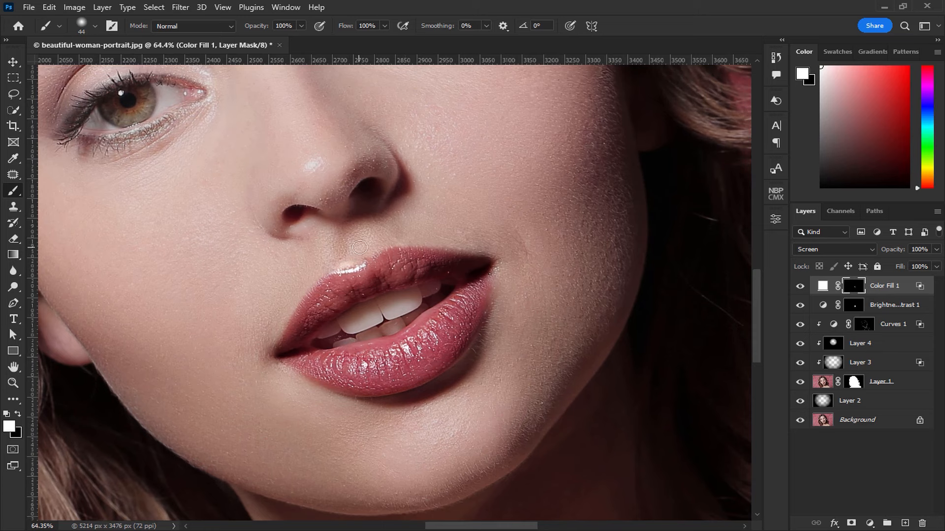
{"action": "key", "text": "x"}
{"action": "left_click_drag", "start_coordinate": [359, 255], "coordinate": [347, 260]}
{"action": "key", "text": "x"}
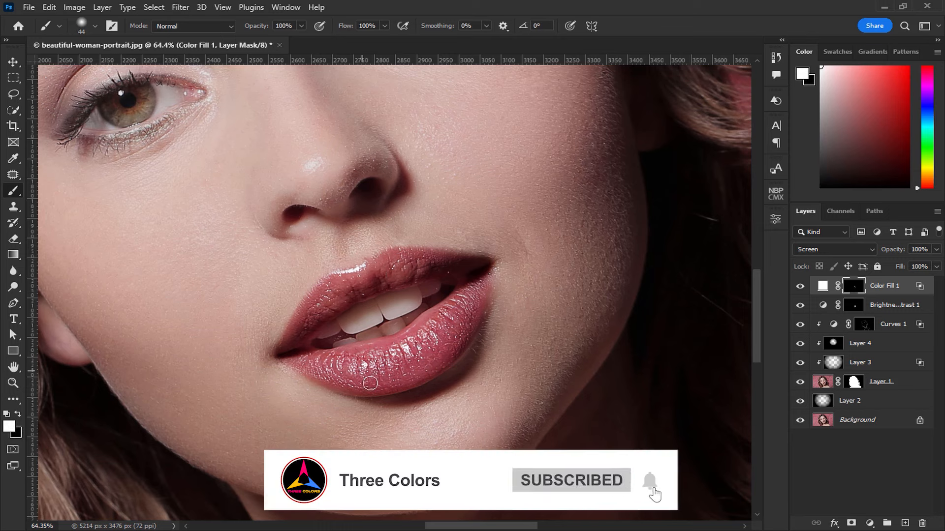
{"action": "scroll", "coordinate": [414, 369], "scroll_direction": "down", "scroll_amount": 2}
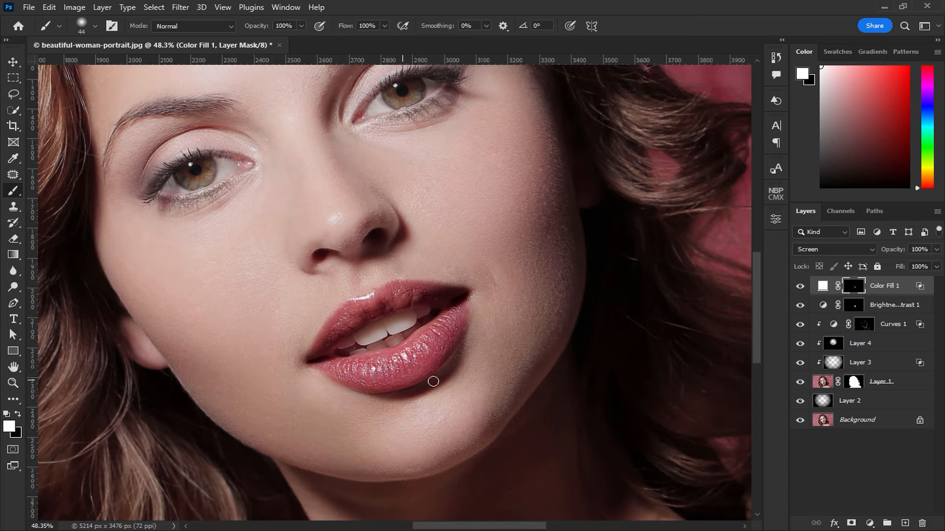
Compare the lip highlights by toggling the Color Fill layer, and set its opacity to 50%.
{"action": "left_click", "coordinate": [798, 287]}
{"action": "left_click", "coordinate": [798, 287]}
{"action": "left_click", "coordinate": [925, 251]}
{"action": "type", "text": "50"}
{"action": "key", "text": "Return"}
{"action": "left_click", "coordinate": [13, 62]}
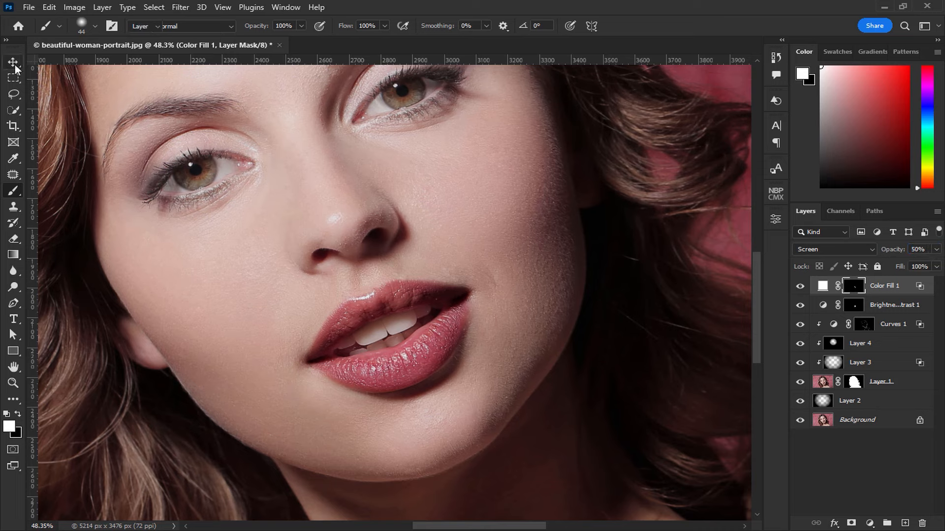
Add a Hue/Saturation layer, sample the teeth to target Reds, and set hue +119 and saturation +70 as a preview.
{"action": "left_click", "coordinate": [870, 523]}
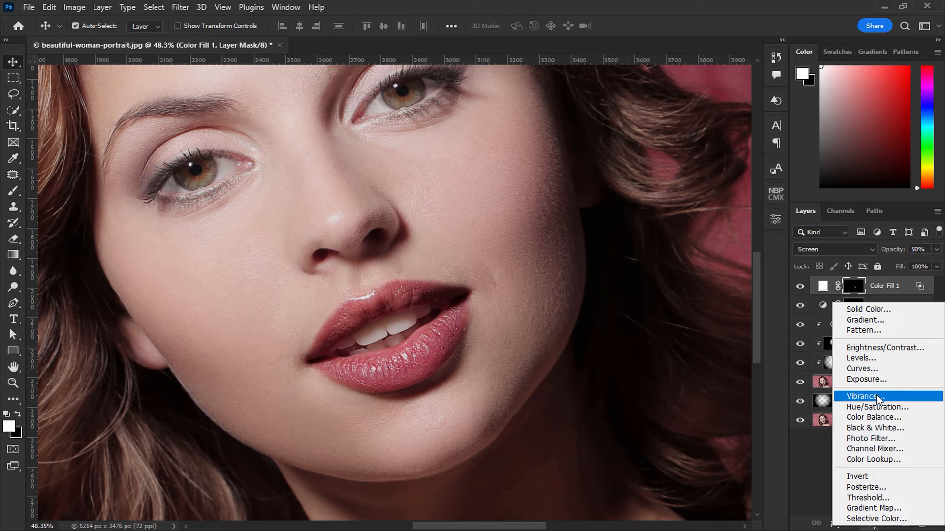
{"action": "left_click", "coordinate": [851, 407]}
{"action": "left_click", "coordinate": [599, 272]}
{"action": "left_click", "coordinate": [400, 325]}
{"action": "left_click_drag", "start_coordinate": [666, 301], "coordinate": [723, 300]}
{"action": "left_click_drag", "start_coordinate": [666, 325], "coordinate": [720, 325]}
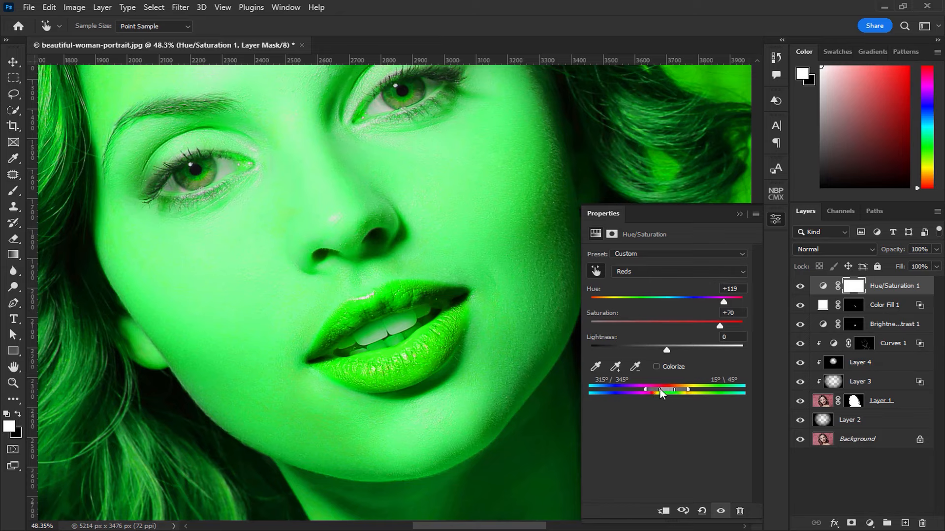
Narrow the Reds color range to 343°/3° and 30°\60° so it targets the teeth rather than the lips.
{"action": "mouse_move", "coordinate": [662, 388]}
{"action": "left_mouse_down"}
{"action": "mouse_move", "coordinate": [649, 388]}
{"action": "mouse_move", "coordinate": [685, 386]}
{"action": "mouse_move", "coordinate": [672, 387]}
{"action": "left_mouse_up"}
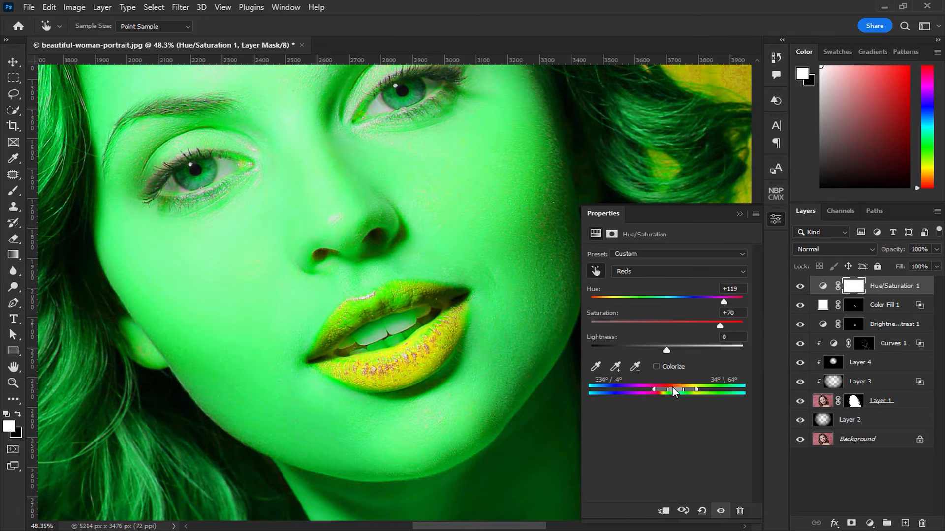
{"action": "left_click_drag", "start_coordinate": [672, 388], "coordinate": [664, 389]}
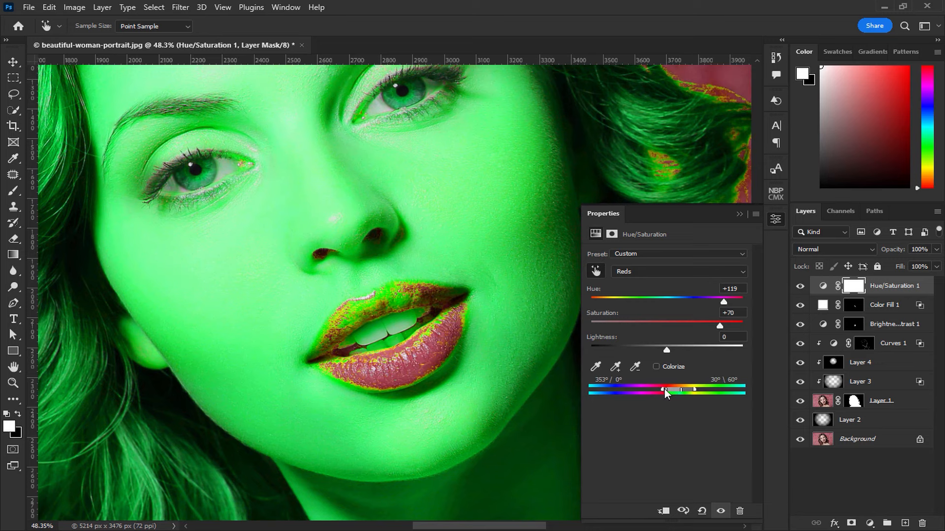
{"action": "left_click_drag", "start_coordinate": [664, 390], "coordinate": [660, 388]}
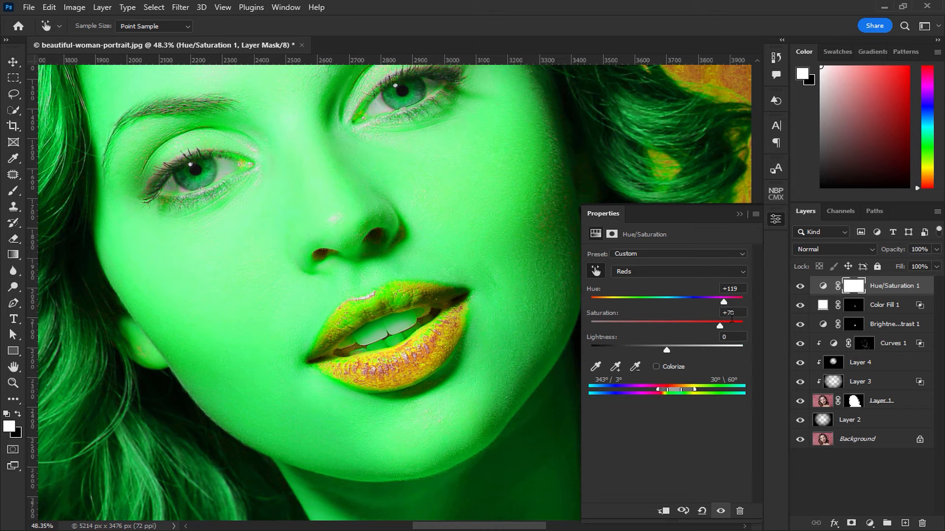
Reset the Reds hue to 0, then desaturate and lighten the range to whiten the teeth.
{"action": "type", "text": "0"}
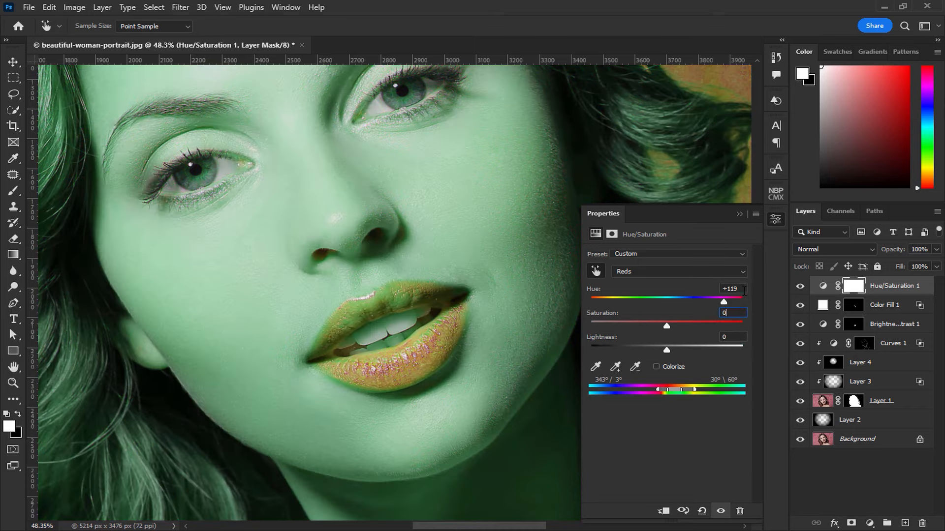
{"action": "type", "text": "0"}
{"action": "left_click_drag", "start_coordinate": [676, 349], "coordinate": [752, 349]}
{"action": "left_click", "coordinate": [740, 215]}
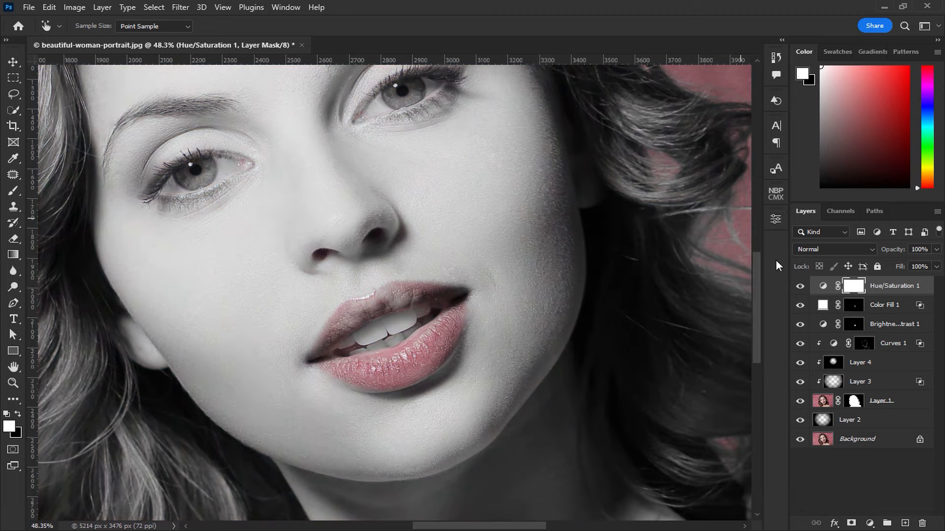
Invert the Hue/Saturation mask to black and paint white over the upper teeth with a resized soft brush.
{"action": "key", "text": "ctrl+i"}
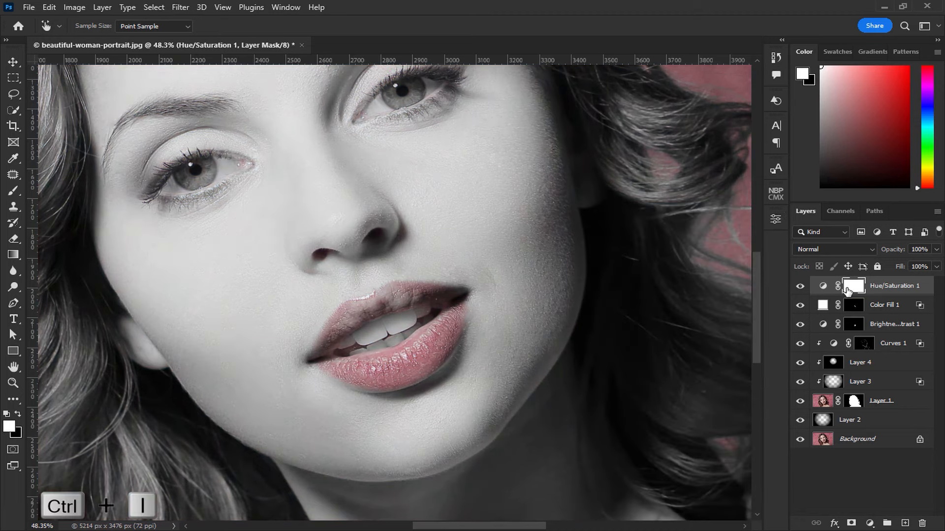
{"action": "left_click", "coordinate": [7, 195]}
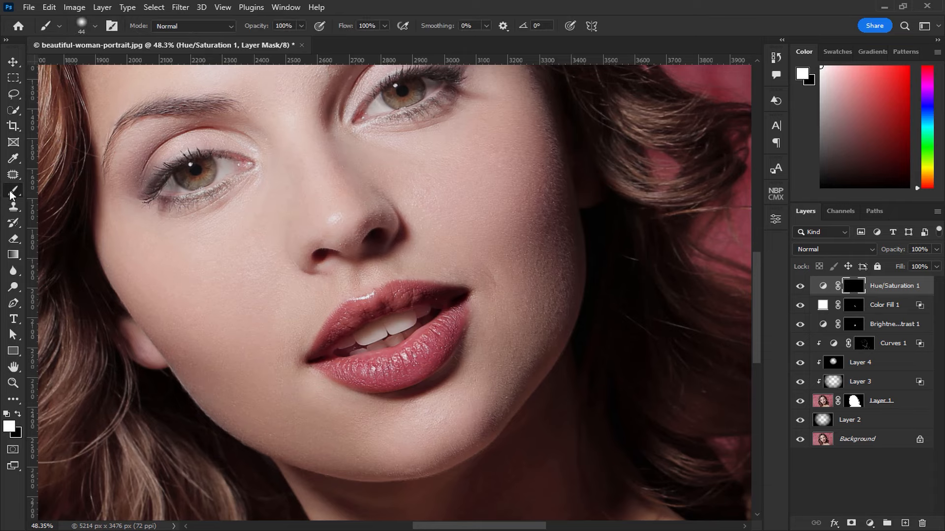
{"action": "scroll", "coordinate": [390, 305], "scroll_direction": "up", "scroll_amount": 5}
{"action": "right_click", "coordinate": [462, 321], "text": "alt"}
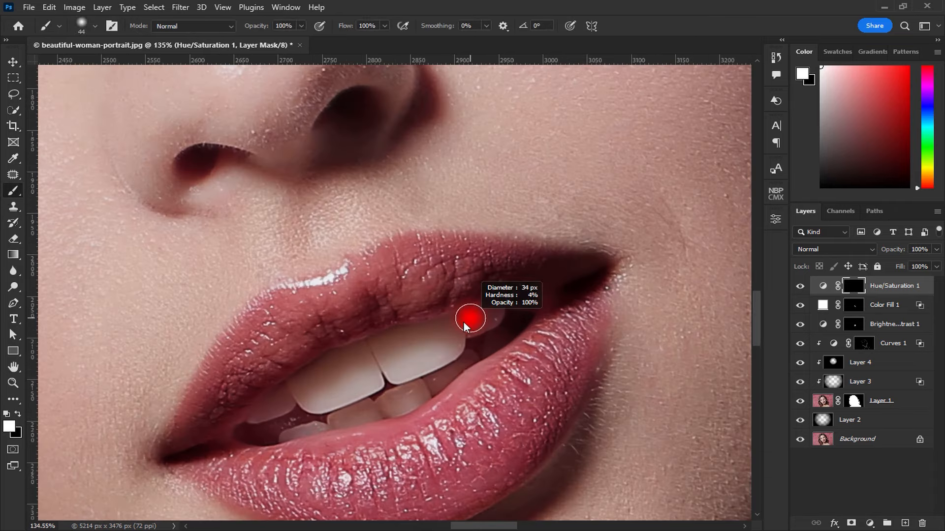
{"action": "mouse_move", "coordinate": [459, 324]}
{"action": "left_mouse_down"}
{"action": "mouse_move", "coordinate": [501, 320]}
{"action": "mouse_move", "coordinate": [434, 338]}
{"action": "mouse_move", "coordinate": [506, 310]}
{"action": "mouse_move", "coordinate": [338, 360]}
{"action": "mouse_move", "coordinate": [258, 417]}
{"action": "mouse_move", "coordinate": [289, 392]}
{"action": "mouse_move", "coordinate": [424, 348]}
{"action": "mouse_move", "coordinate": [358, 386]}
{"action": "mouse_move", "coordinate": [386, 348]}
{"action": "mouse_move", "coordinate": [505, 310]}
{"action": "mouse_move", "coordinate": [470, 366]}
{"action": "mouse_move", "coordinate": [337, 423]}
{"action": "mouse_move", "coordinate": [334, 399]}
{"action": "mouse_move", "coordinate": [303, 401]}
{"action": "left_mouse_up"}
{"action": "mouse_move", "coordinate": [302, 401]}
{"action": "left_mouse_down"}
{"action": "mouse_move", "coordinate": [386, 335]}
{"action": "mouse_move", "coordinate": [366, 371]}
{"action": "left_mouse_up"}
Paint the remaining teeth and their edges on the Hue/Saturation mask with a 9 px brush.
{"action": "key", "text": "bracketleft"}
{"action": "key", "text": "bracketleft"}
{"action": "key", "text": "bracketleft"}
{"action": "key", "text": "bracketleft"}
{"action": "key", "text": "bracketleft"}
{"action": "mouse_move", "coordinate": [438, 343]}
{"action": "left_mouse_down"}
{"action": "mouse_move", "coordinate": [522, 320]}
{"action": "mouse_move", "coordinate": [593, 269]}
{"action": "mouse_move", "coordinate": [611, 238]}
{"action": "mouse_move", "coordinate": [595, 238]}
{"action": "left_mouse_up"}
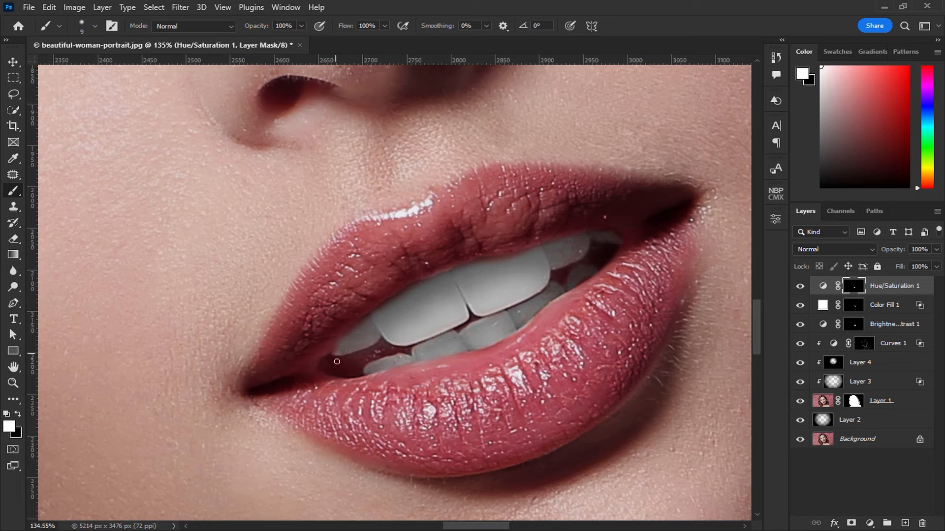
{"action": "key", "text": "x"}
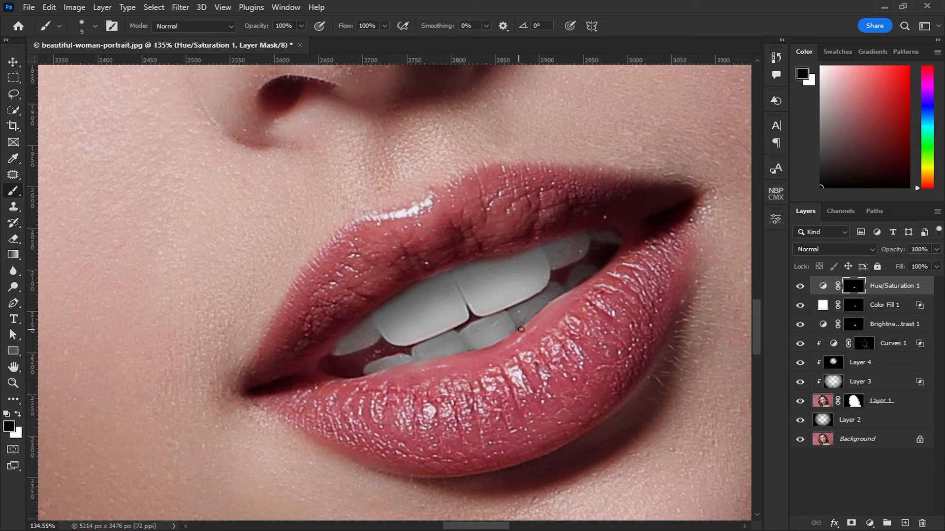
{"action": "key", "text": "x"}
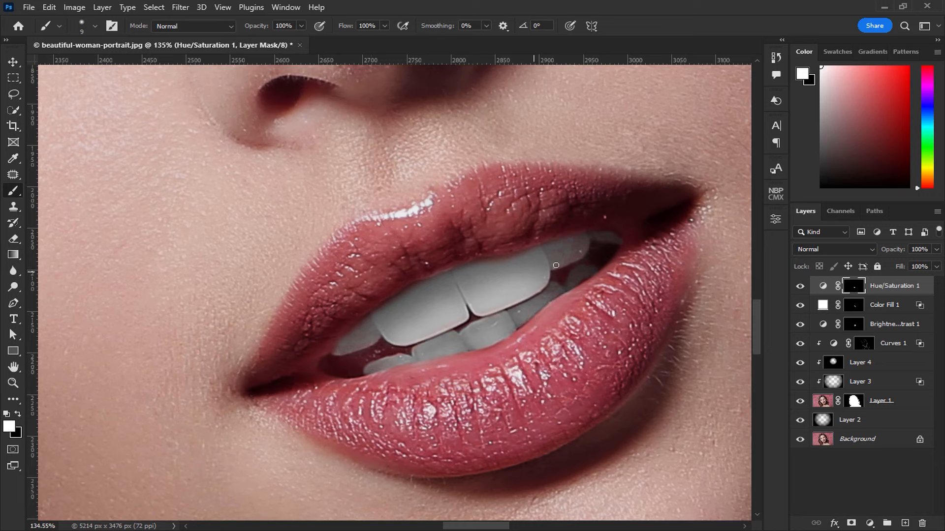
Set the Hue/Saturation layer's opacity to 50%.
{"action": "scroll", "coordinate": [416, 346], "scroll_direction": "down", "scroll_amount": 10}
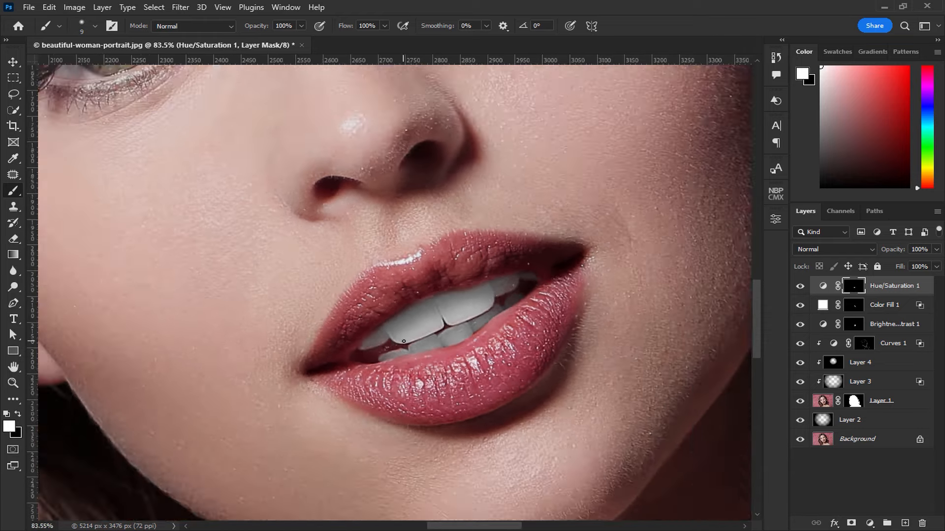
{"action": "left_click_drag", "start_coordinate": [547, 321], "coordinate": [482, 363]}
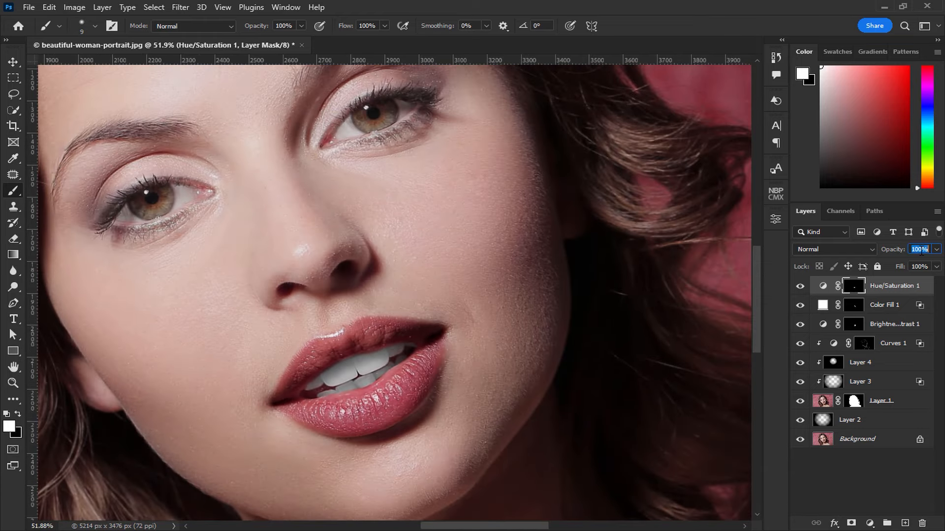
{"action": "type", "text": "50"}
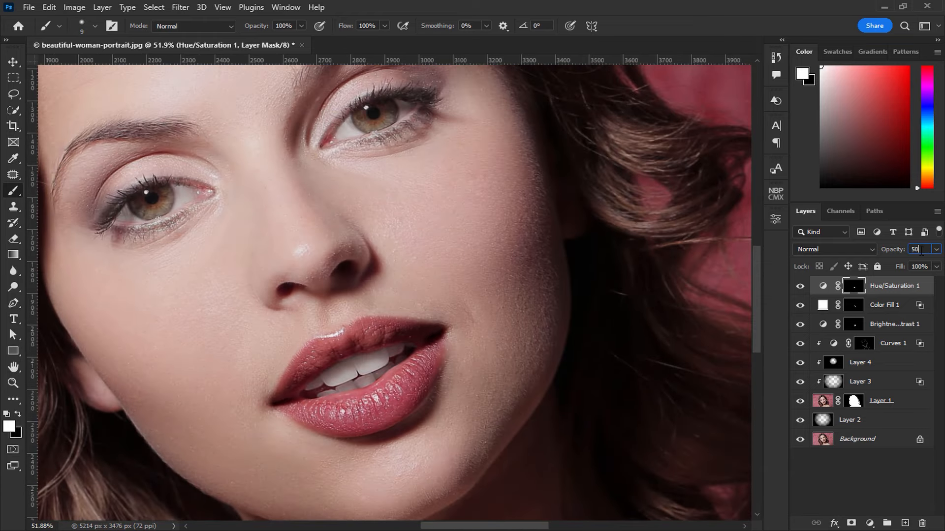
{"action": "left_click", "coordinate": [920, 293]}
Feather the Hue/Saturation layer's mask by 1 px and compare the teeth with the layer off and on.
{"action": "left_click", "coordinate": [855, 292]}
{"action": "left_click", "coordinate": [776, 220]}
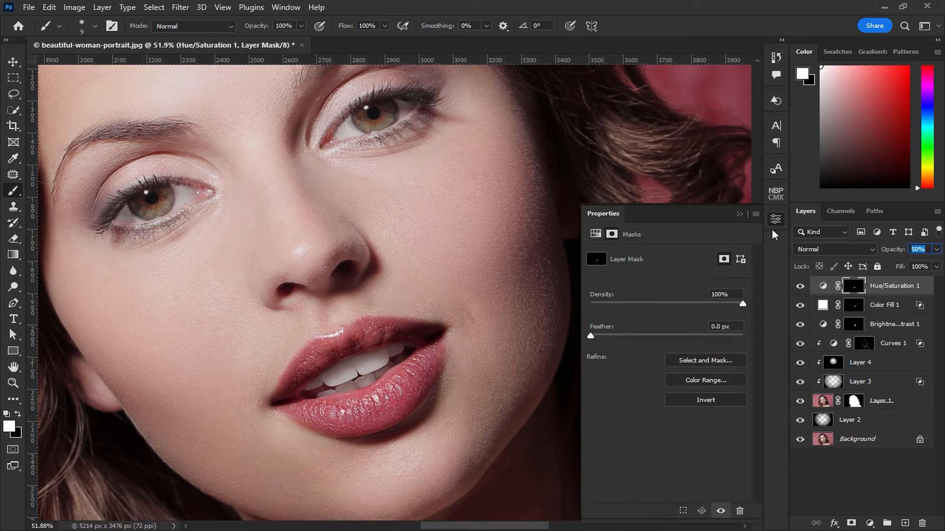
{"action": "left_click", "coordinate": [720, 328]}
{"action": "type", "text": "1"}
{"action": "left_click", "coordinate": [739, 216]}
{"action": "left_click", "coordinate": [805, 289]}
{"action": "left_click", "coordinate": [806, 290]}
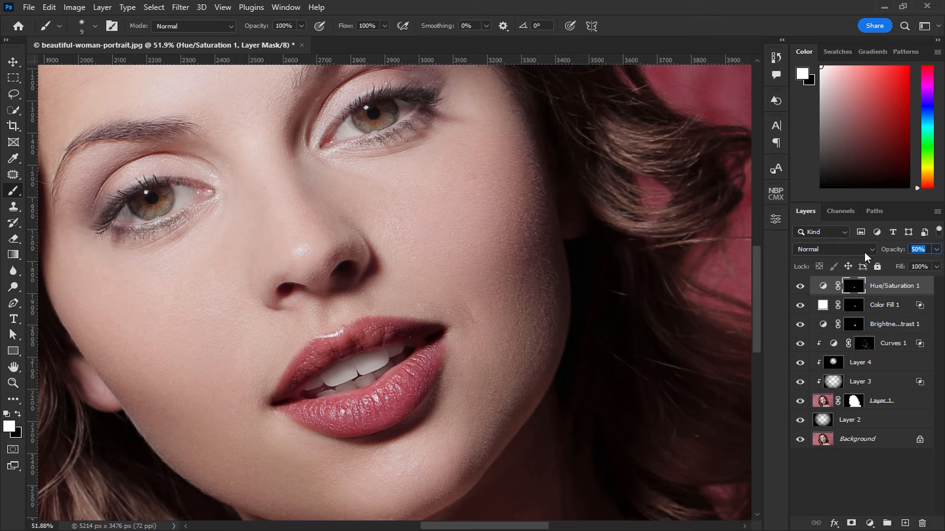
Set the Hue/Saturation layer's opacity to 35% and compare the teeth before and after the adjustment.
{"action": "type", "text": "35"}
{"action": "left_click", "coordinate": [13, 62]}
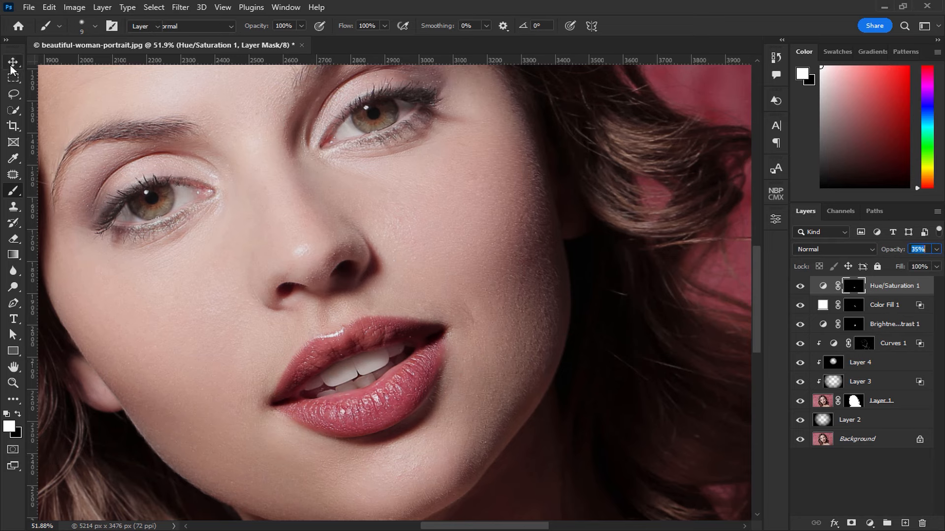
{"action": "scroll", "coordinate": [417, 274], "scroll_direction": "down", "scroll_amount": 3}
{"action": "left_click_drag", "start_coordinate": [426, 370], "coordinate": [439, 345]}
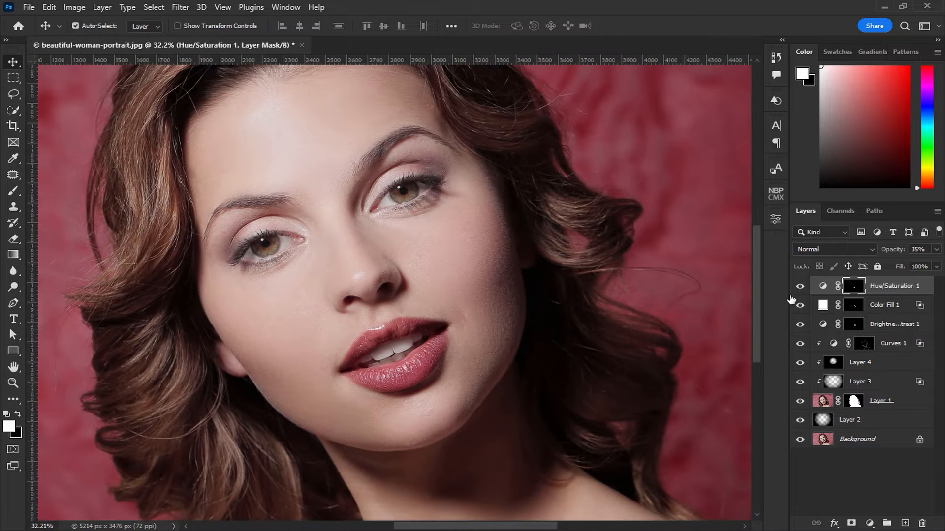
{"action": "left_click", "coordinate": [800, 286]}
{"action": "left_click", "coordinate": [800, 286]}
Add a second Brightness/Contrast adjustment layer on top and raise its brightness strongly.
{"action": "scroll", "coordinate": [392, 337], "scroll_direction": "up", "scroll_amount": 2}
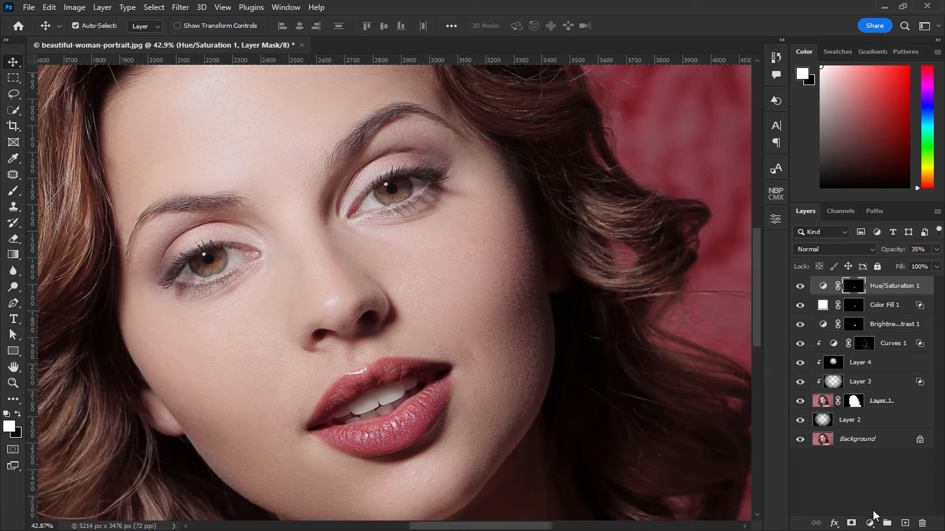
{"action": "left_click", "coordinate": [869, 523]}
{"action": "left_click", "coordinate": [904, 343]}
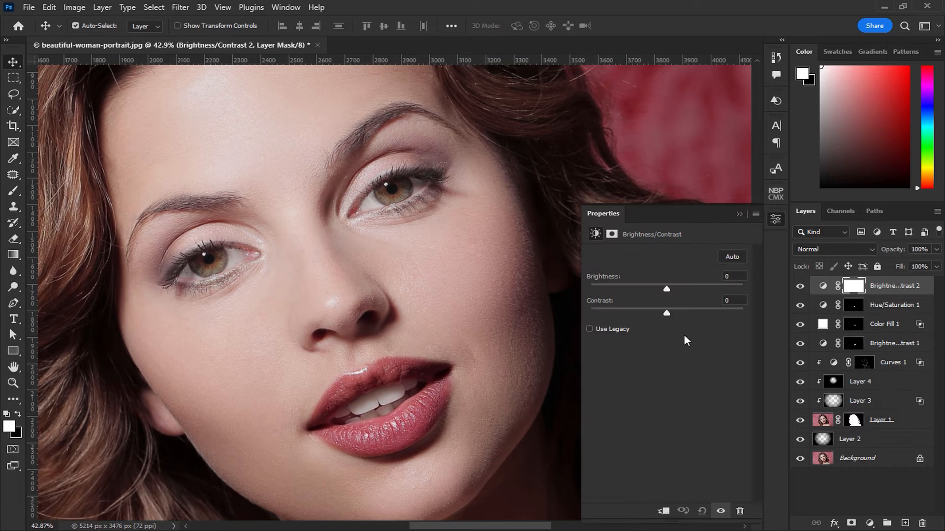
{"action": "left_click", "coordinate": [713, 286]}
{"action": "left_click", "coordinate": [739, 217]}
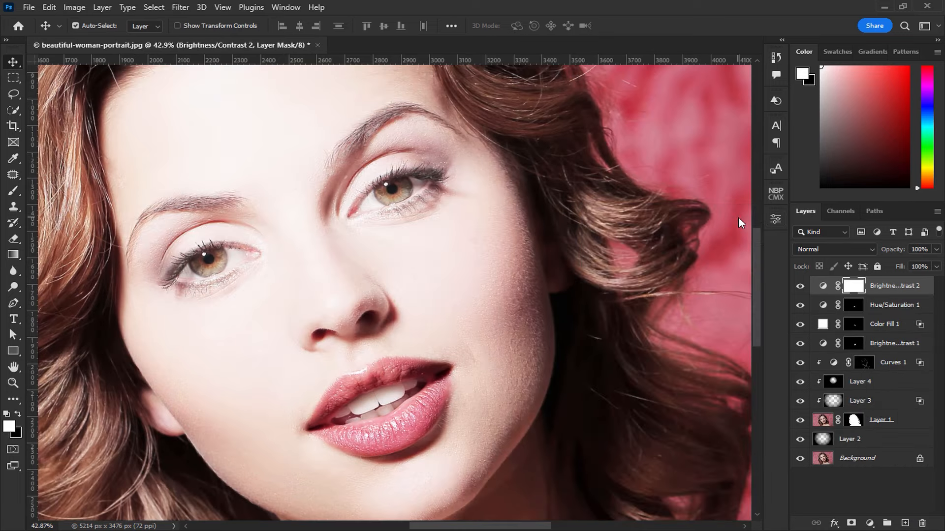
Invert the second Brightness/Contrast layer's mask to black and paint white over both irises with a soft 61 px brush.
{"action": "key", "text": "ctrl+i"}
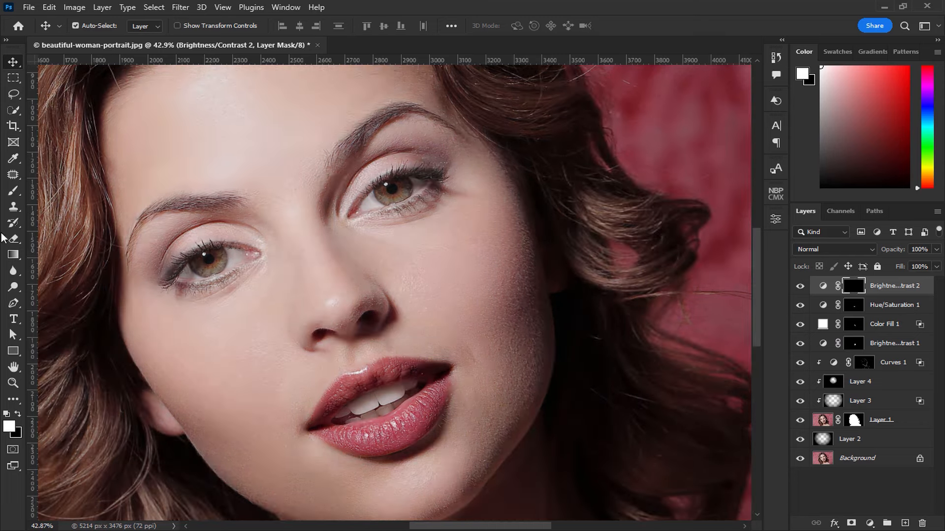
{"action": "left_click", "coordinate": [13, 190]}
{"action": "scroll", "coordinate": [169, 211], "scroll_direction": "up", "scroll_amount": 5}
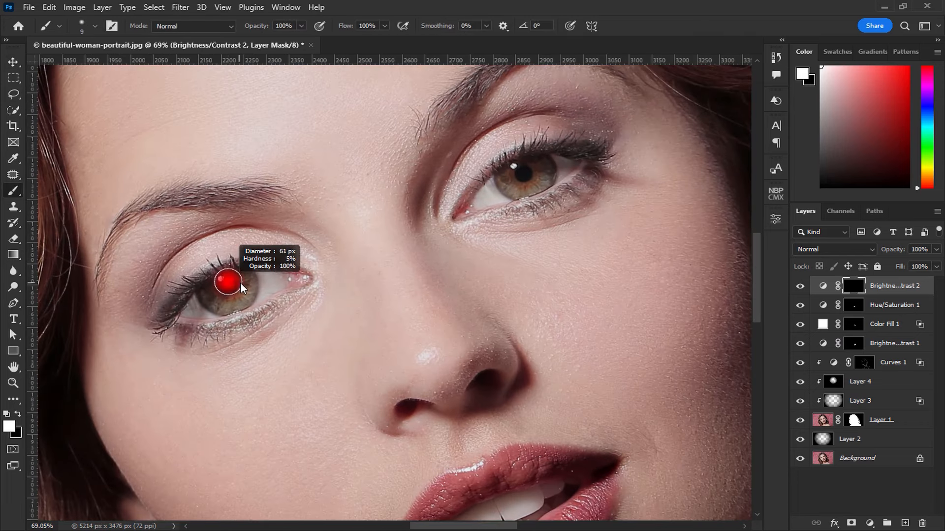
{"action": "mouse_move", "coordinate": [244, 278]}
{"action": "left_mouse_down"}
{"action": "mouse_move", "coordinate": [241, 300]}
{"action": "mouse_move", "coordinate": [207, 296]}
{"action": "left_mouse_up"}
{"action": "mouse_move", "coordinate": [504, 190]}
{"action": "left_mouse_down"}
{"action": "mouse_move", "coordinate": [533, 190]}
{"action": "mouse_move", "coordinate": [544, 167]}
{"action": "left_mouse_up"}
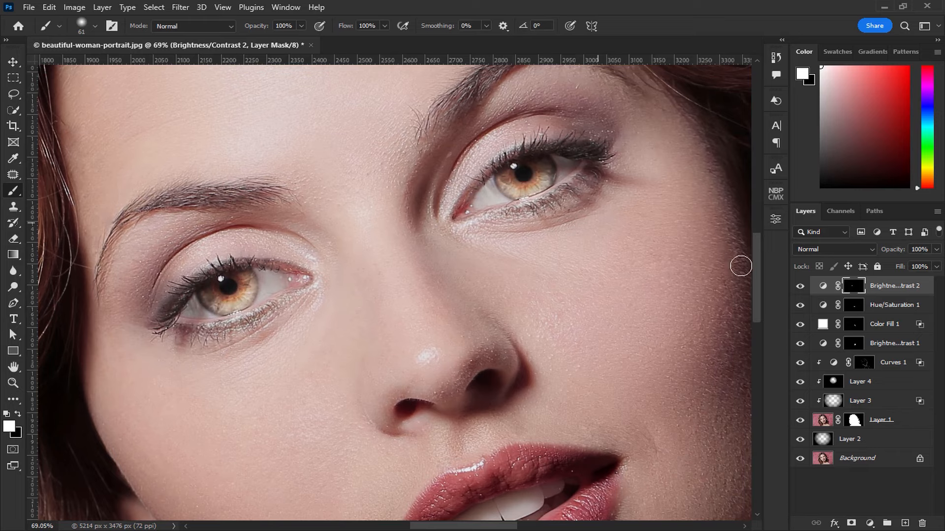
{"action": "scroll", "coordinate": [597, 356], "scroll_direction": "down", "scroll_amount": 3}
{"action": "scroll", "coordinate": [597, 356], "scroll_direction": "down", "scroll_amount": 2}
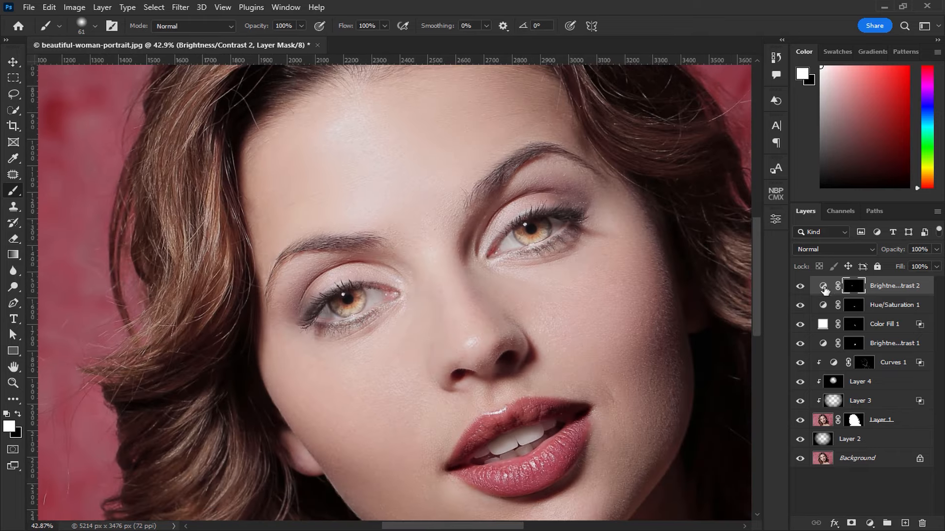
Reset the second Brightness/Contrast adjustment and set its brightness to 45 and contrast to 43.
{"action": "left_click", "coordinate": [823, 286]}
{"action": "double_click", "coordinate": [824, 290]}
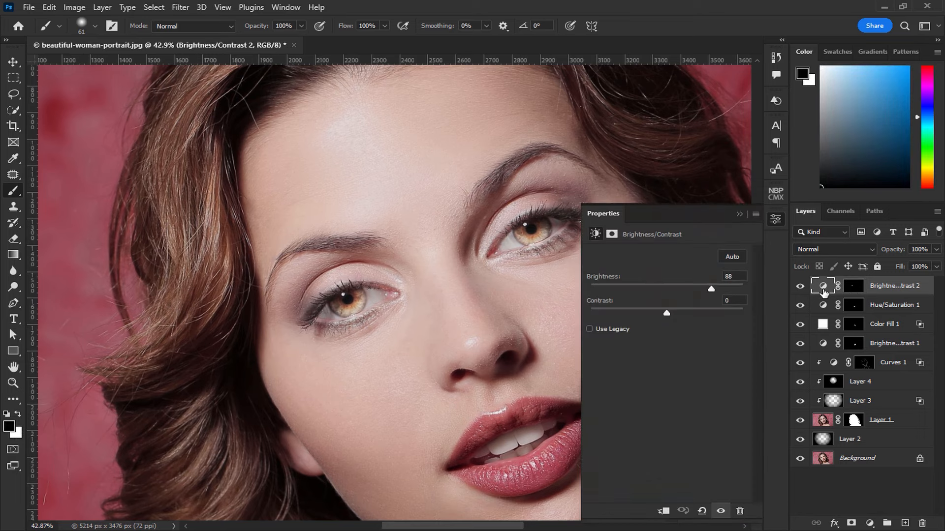
{"action": "left_click", "coordinate": [701, 510]}
{"action": "left_click", "coordinate": [701, 309]}
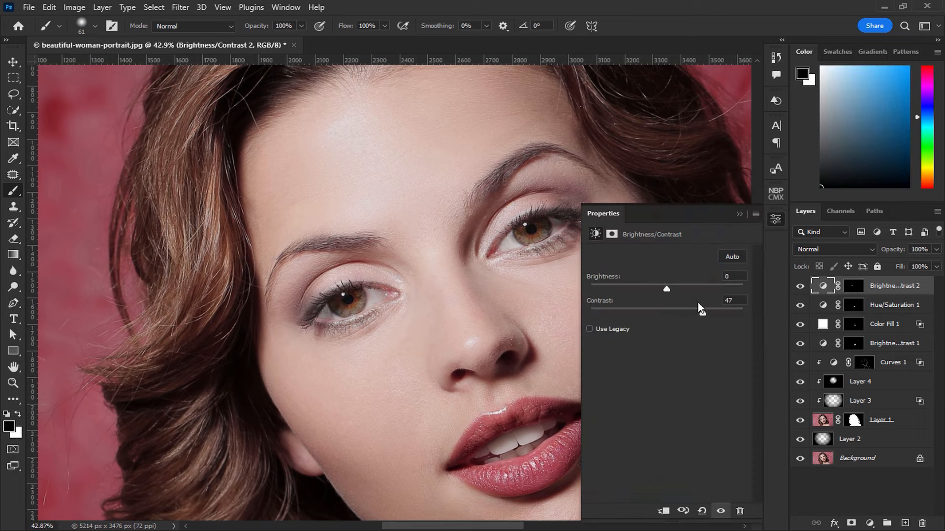
{"action": "left_click_drag", "start_coordinate": [672, 288], "coordinate": [689, 290]}
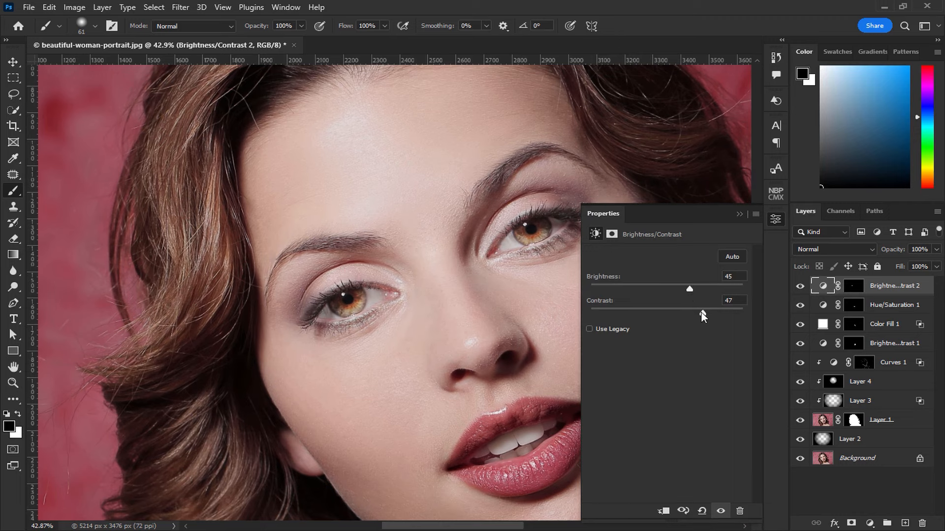
{"action": "left_click_drag", "start_coordinate": [709, 312], "coordinate": [686, 312]}
Set the second Brightness/Contrast layer's opacity to 50% and feather its mask by 10 px.
{"action": "left_click", "coordinate": [924, 250]}
{"action": "type", "text": "50"}
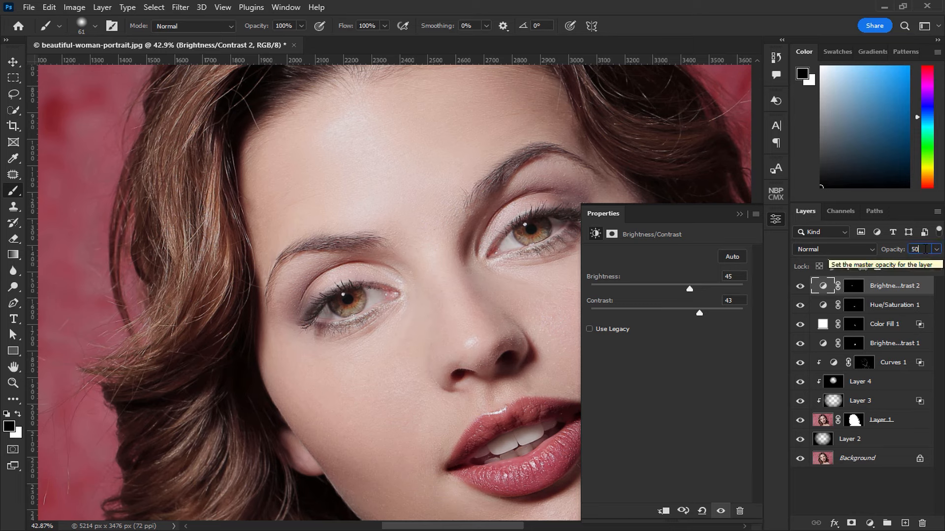
{"action": "left_click", "coordinate": [773, 220]}
{"action": "left_click", "coordinate": [773, 220]}
{"action": "left_click", "coordinate": [853, 290]}
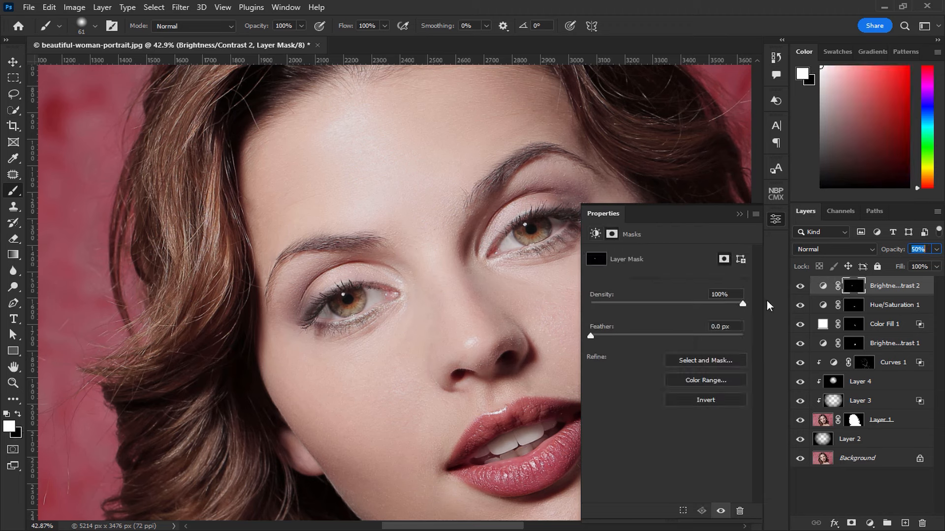
{"action": "left_click_drag", "start_coordinate": [723, 331], "coordinate": [704, 327]}
{"action": "type", "text": "10"}
{"action": "left_click", "coordinate": [739, 214]}
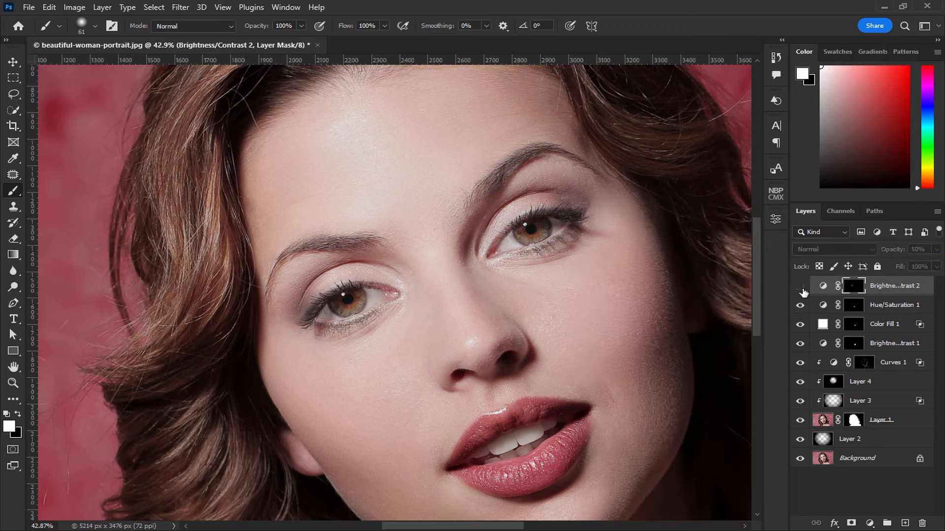
Set the second Brightness/Contrast layer's opacity to 35% and review the eyes and whole face.
{"action": "left_click", "coordinate": [918, 249]}
{"action": "type", "text": "35"}
{"action": "left_click", "coordinate": [13, 61]}
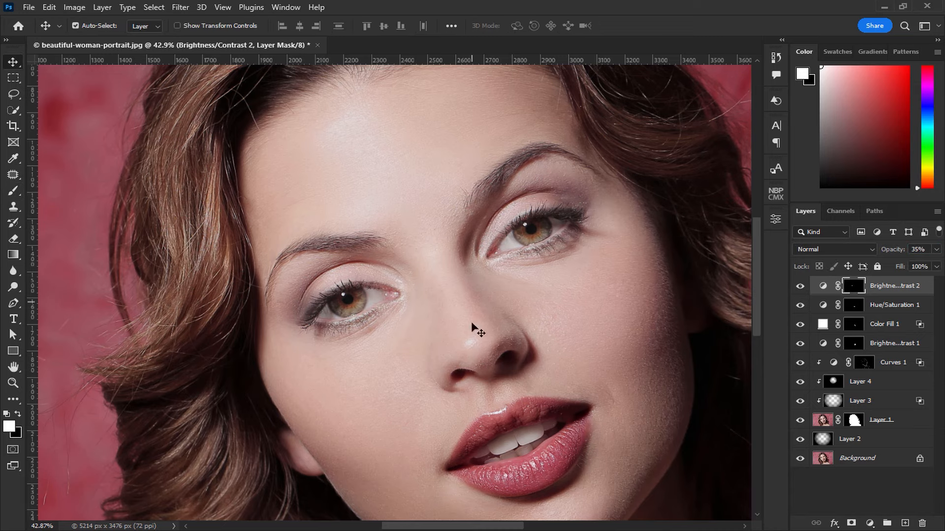
{"action": "scroll", "coordinate": [472, 323], "scroll_direction": "down", "scroll_amount": 4}
{"action": "left_click_drag", "start_coordinate": [522, 347], "coordinate": [501, 319]}
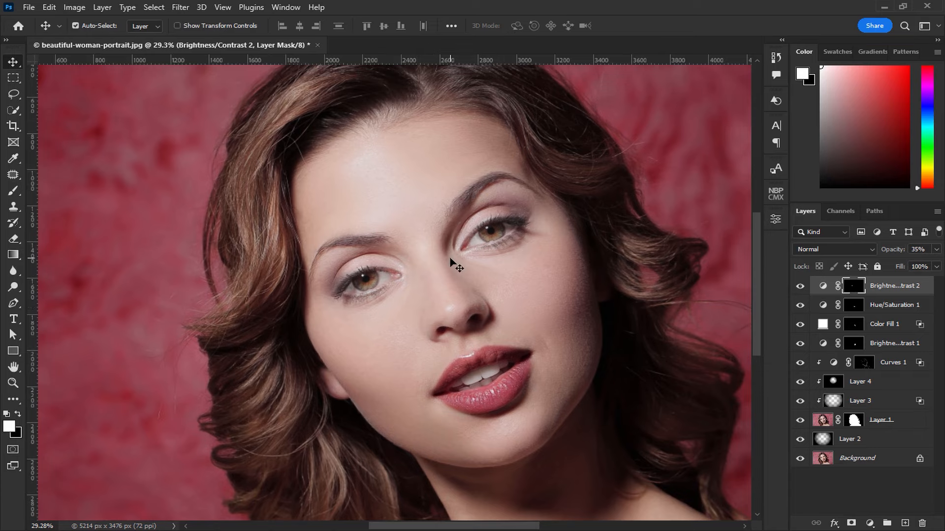
{"action": "scroll", "coordinate": [450, 263], "scroll_direction": "up", "scroll_amount": 2}
{"action": "left_click_drag", "start_coordinate": [449, 270], "coordinate": [424, 245]}
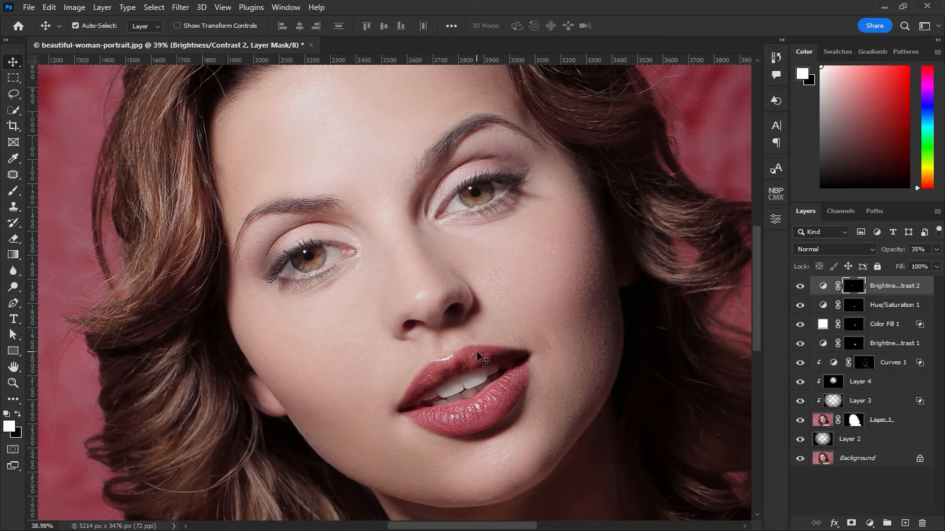
{"action": "left_click_drag", "start_coordinate": [480, 356], "coordinate": [441, 343]}
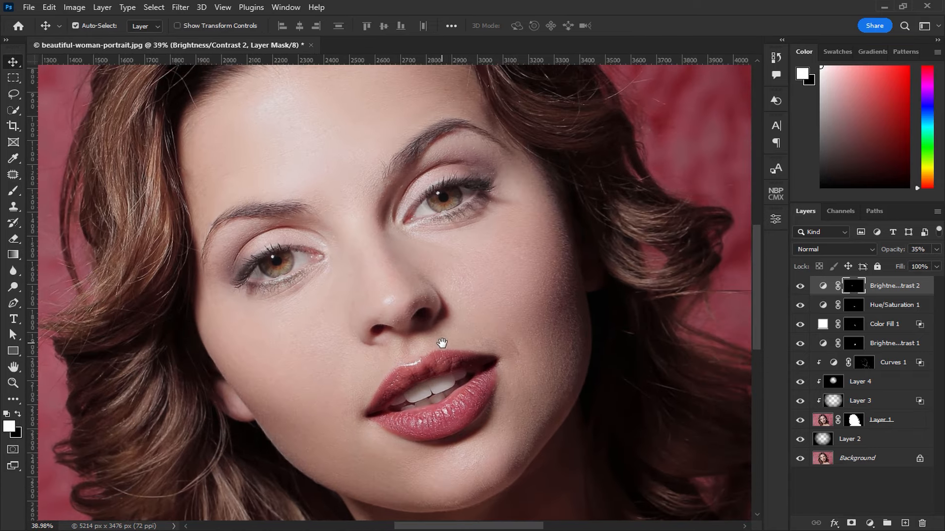
{"action": "scroll", "coordinate": [442, 343], "scroll_direction": "down", "scroll_amount": 2}
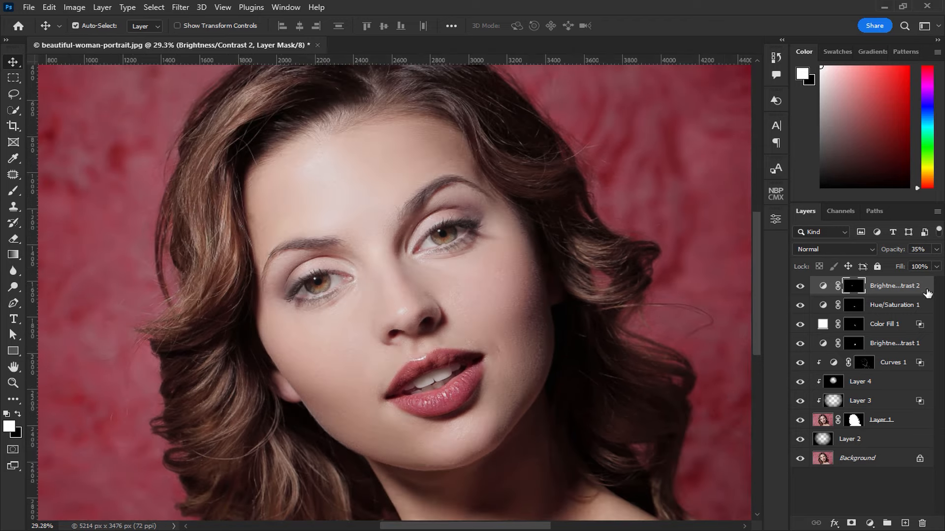
Add an empty layer on top and prepare a brush with 1% flow in a skin tone sampled from the forehead.
{"action": "key", "text": "ctrl+2"}
{"action": "left_click", "coordinate": [905, 524]}
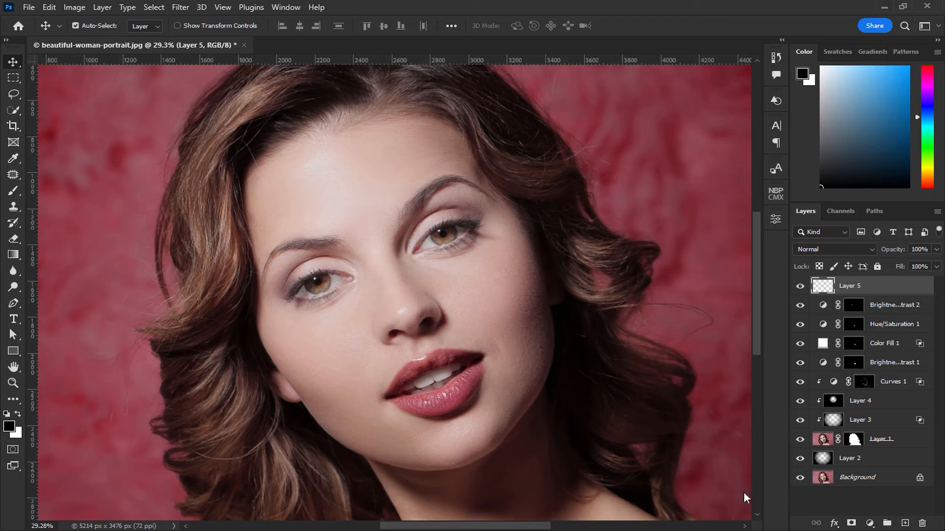
{"action": "left_click", "coordinate": [13, 191]}
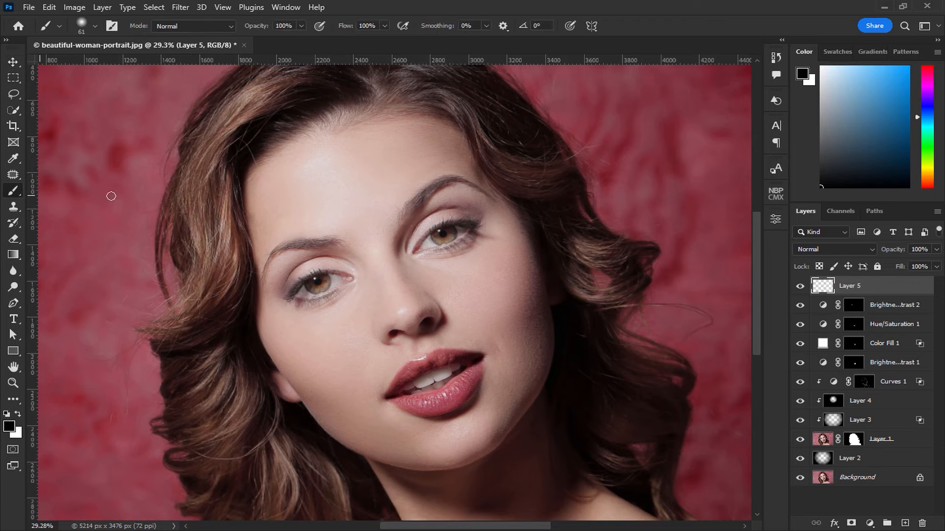
{"action": "scroll", "coordinate": [364, 160], "scroll_direction": "up", "scroll_amount": 2}
{"action": "left_click", "coordinate": [383, 166], "text": "alt"}
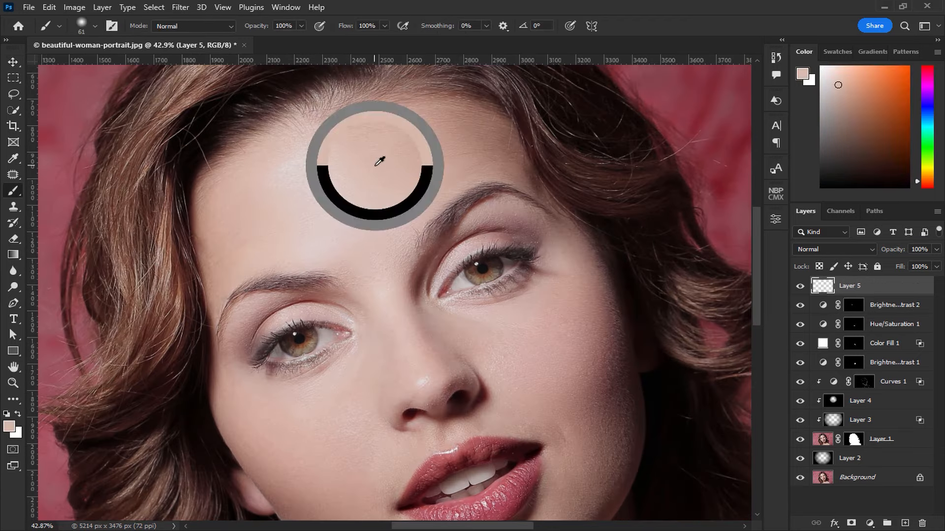
{"action": "left_click", "coordinate": [368, 26]}
{"action": "type", "text": "1"}
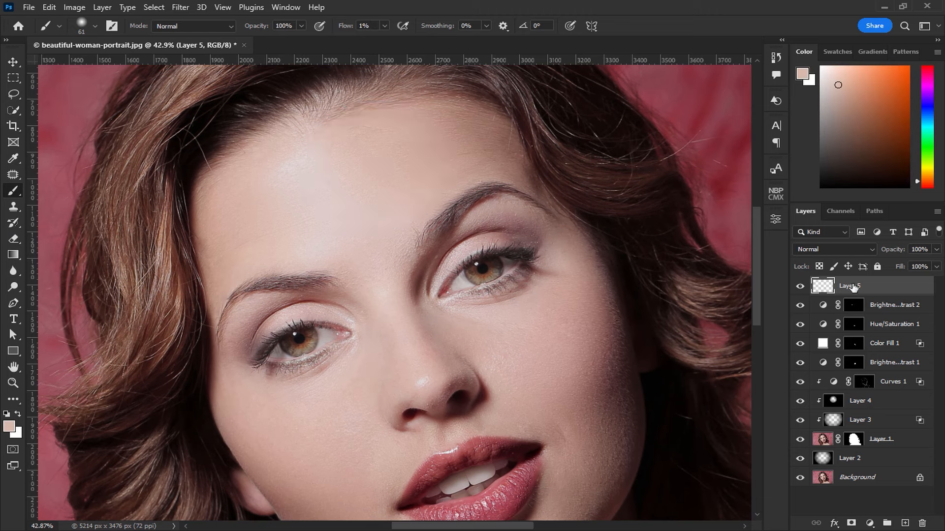
Set the new layer's blend mode to Color and paint sampled skin tones over the forehead with a 196 px soft brush.
{"action": "left_click", "coordinate": [818, 250]}
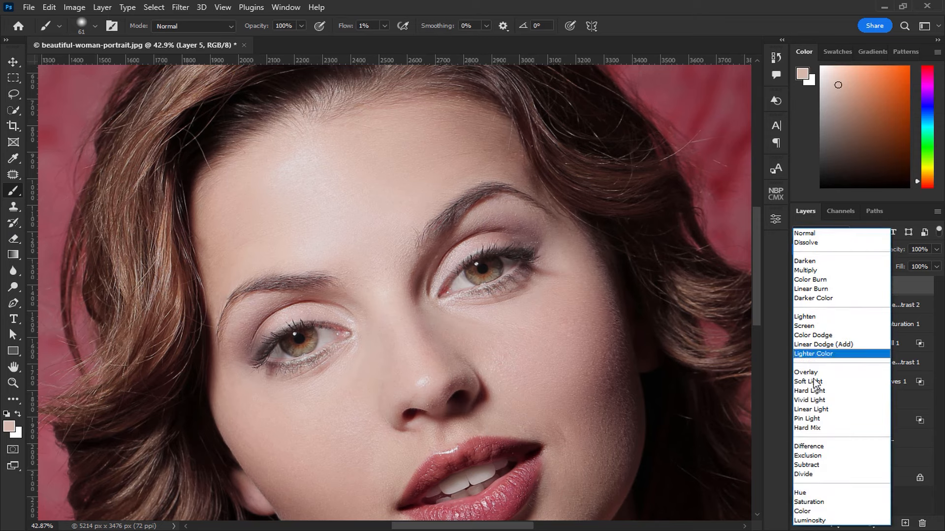
{"action": "left_click", "coordinate": [799, 508]}
{"action": "right_click", "coordinate": [379, 144], "text": "alt"}
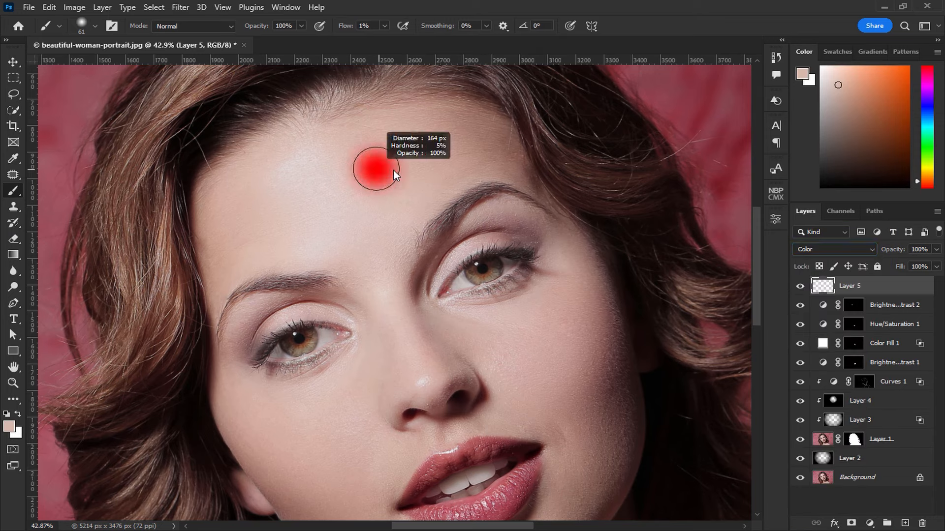
{"action": "left_click", "coordinate": [375, 163], "text": "alt"}
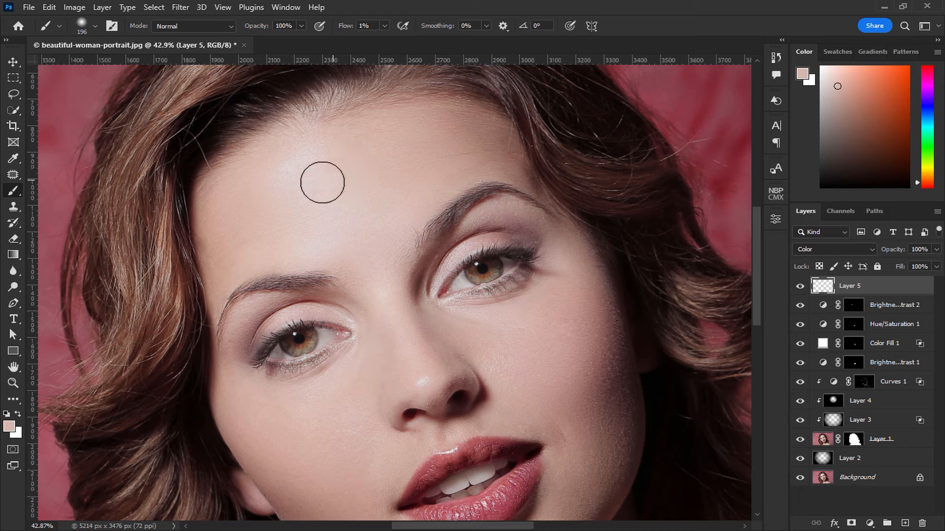
{"action": "mouse_move", "coordinate": [328, 143]}
{"action": "left_mouse_down"}
{"action": "mouse_move", "coordinate": [325, 166]}
{"action": "mouse_move", "coordinate": [312, 162]}
{"action": "mouse_move", "coordinate": [335, 183]}
{"action": "mouse_move", "coordinate": [288, 159]}
{"action": "mouse_move", "coordinate": [295, 152]}
{"action": "mouse_move", "coordinate": [303, 185]}
{"action": "mouse_move", "coordinate": [329, 181]}
{"action": "left_mouse_up"}
{"action": "left_click", "coordinate": [270, 179], "text": "alt"}
{"action": "left_click", "coordinate": [302, 213], "text": "alt"}
{"action": "left_click", "coordinate": [376, 144], "text": "alt"}
{"action": "mouse_move", "coordinate": [340, 148]}
{"action": "left_mouse_down"}
{"action": "mouse_move", "coordinate": [295, 158]}
{"action": "mouse_move", "coordinate": [298, 175]}
{"action": "left_mouse_up"}
{"action": "left_click", "coordinate": [269, 167], "text": "alt"}
{"action": "left_click_drag", "start_coordinate": [372, 297], "coordinate": [352, 214]}
Compare the skin colour with the Color-blended layer off and on, both close up and across the whole portrait.
{"action": "left_click", "coordinate": [800, 288]}
{"action": "scroll", "coordinate": [727, 272], "scroll_direction": "up", "scroll_amount": 3}
{"action": "left_click", "coordinate": [800, 287]}
{"action": "left_click", "coordinate": [799, 287]}
{"action": "left_click", "coordinate": [800, 287]}
{"action": "mouse_move", "coordinate": [519, 319]}
{"action": "left_mouse_down"}
{"action": "mouse_move", "coordinate": [489, 289]}
{"action": "mouse_move", "coordinate": [509, 325]}
{"action": "left_mouse_up"}
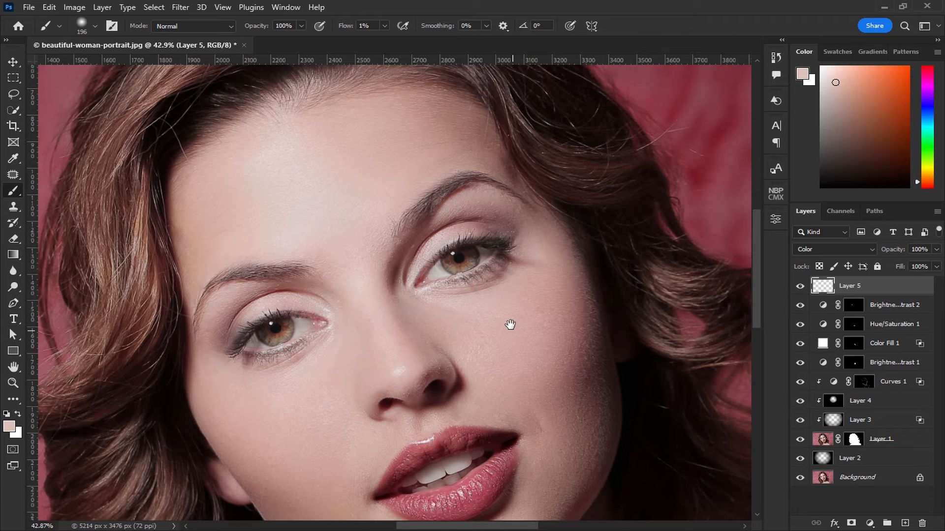
{"action": "scroll", "coordinate": [507, 323], "scroll_direction": "down", "scroll_amount": 3}
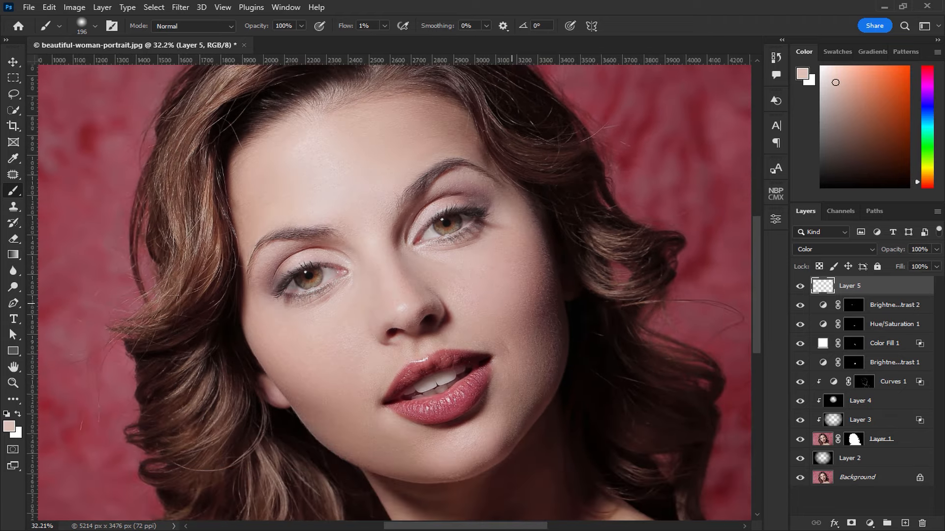
{"action": "left_click", "coordinate": [800, 287]}
{"action": "left_click", "coordinate": [800, 287]}
{"action": "left_click", "coordinate": [13, 61]}
{"action": "scroll", "coordinate": [557, 306], "scroll_direction": "down", "scroll_amount": 2}
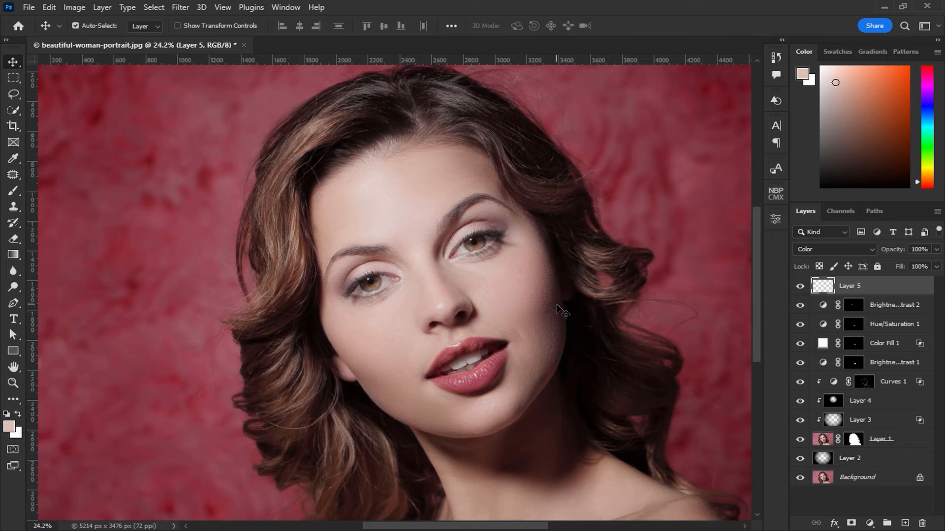
{"action": "scroll", "coordinate": [557, 308], "scroll_direction": "down", "scroll_amount": 1}
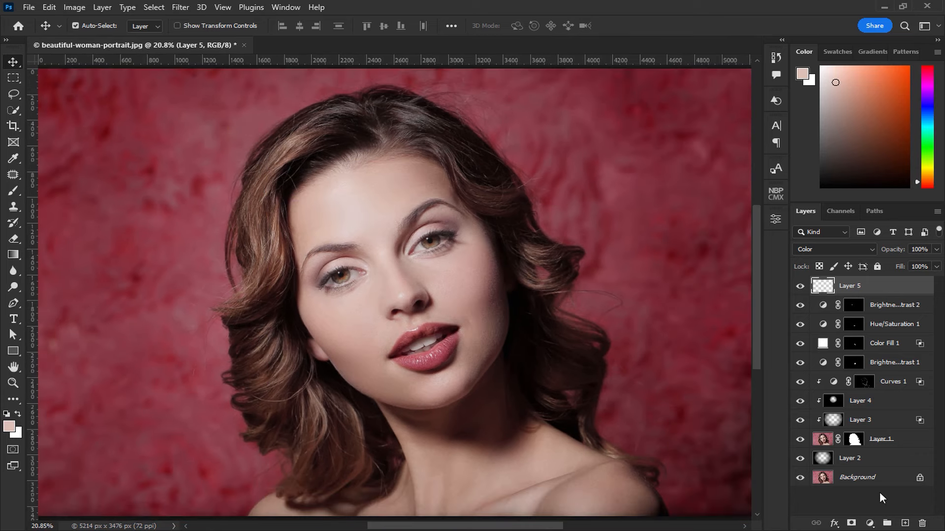
Group all layers from Layer 2 up to Layer 5 above the Background.
{"action": "left_click", "coordinate": [878, 458]}
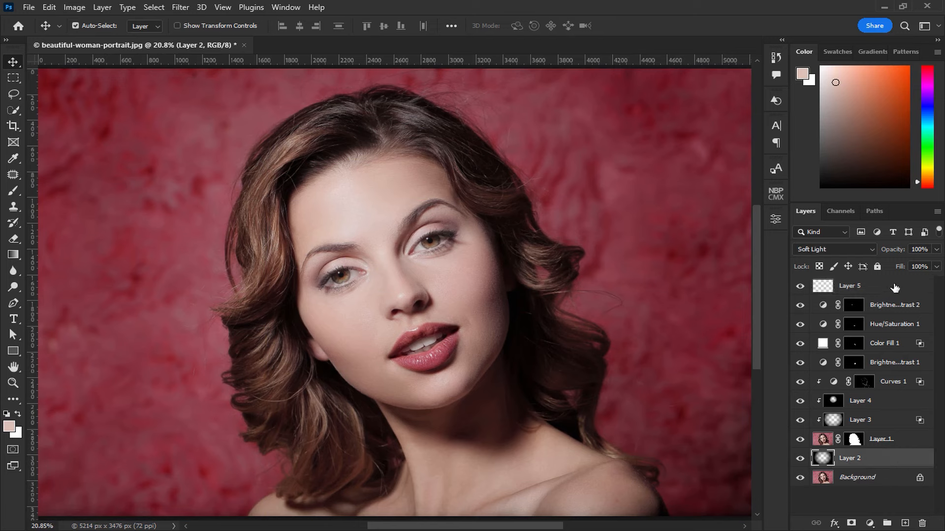
{"action": "left_click", "coordinate": [893, 288], "text": "shift"}
{"action": "left_click", "coordinate": [886, 523]}
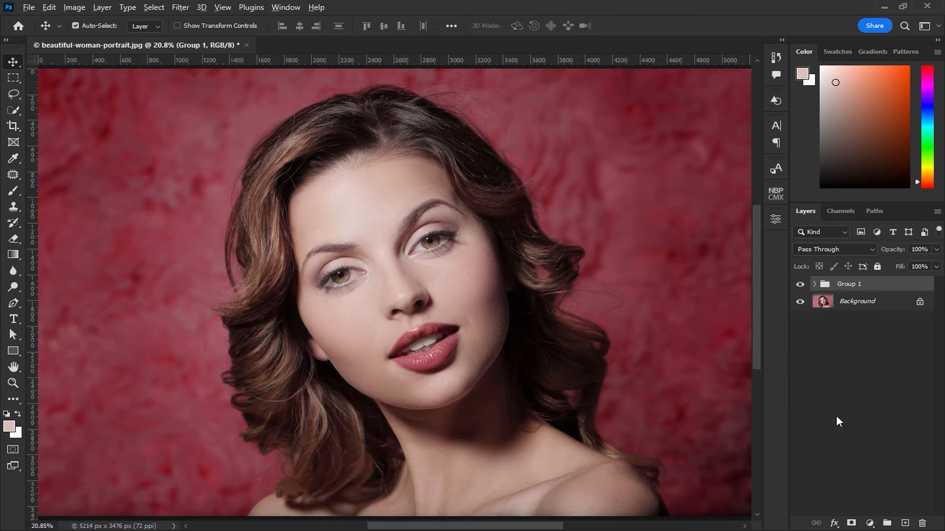
Stamp everything visible onto a new top layer and convert it for smart filters.
{"action": "key", "text": "ctrl+shift+alt+e"}
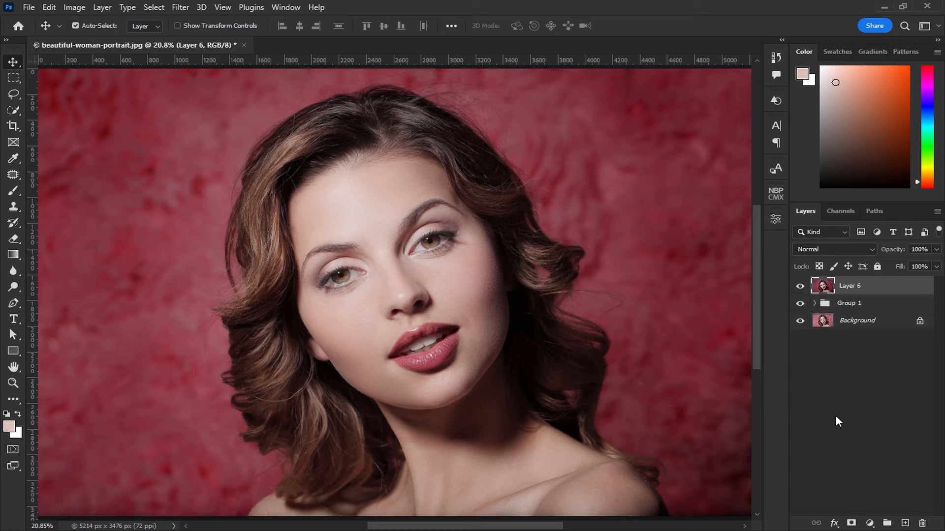
{"action": "left_click", "coordinate": [182, 7]}
{"action": "left_click", "coordinate": [186, 37]}
Open the stamped layer in the Camera Raw Filter and apply the CN18 preset from Style: Cinematic II.
{"action": "left_click", "coordinate": [180, 7]}
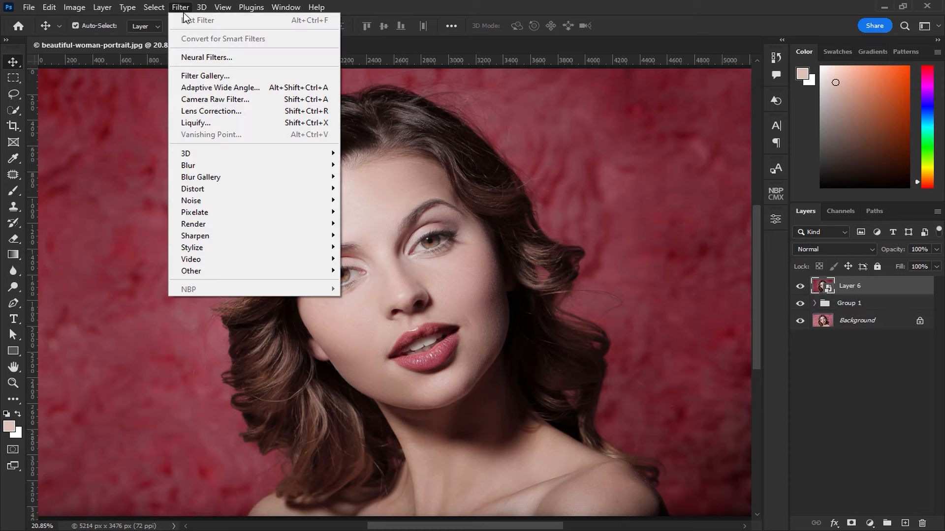
{"action": "left_click", "coordinate": [194, 100]}
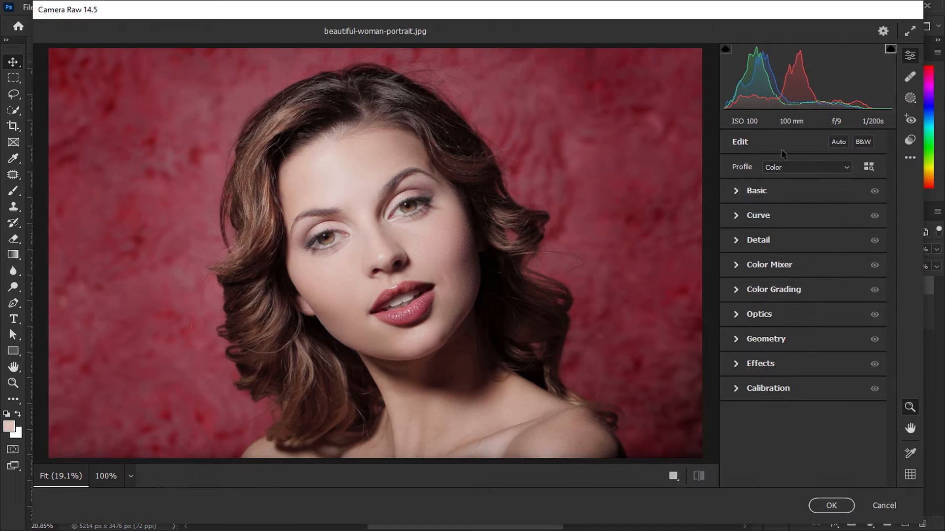
{"action": "left_click", "coordinate": [911, 140]}
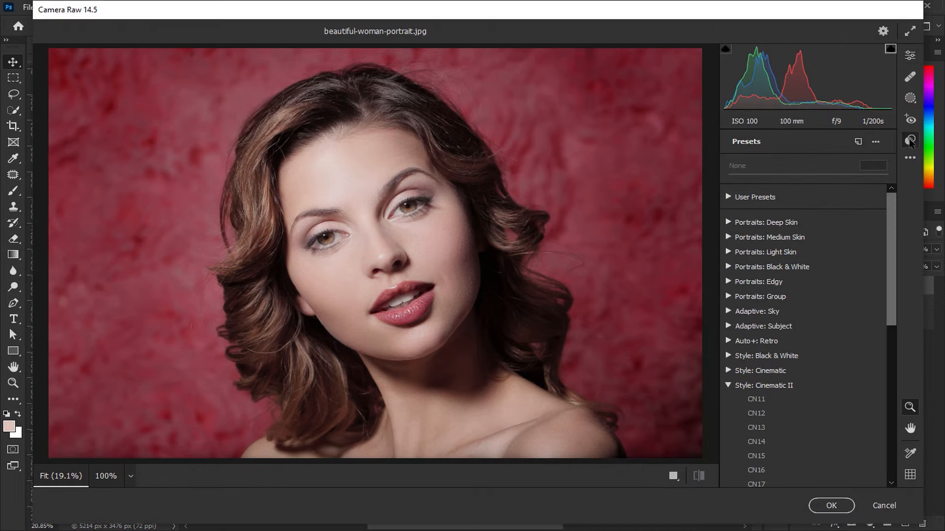
{"action": "scroll", "coordinate": [788, 315], "scroll_direction": "down", "scroll_amount": 5}
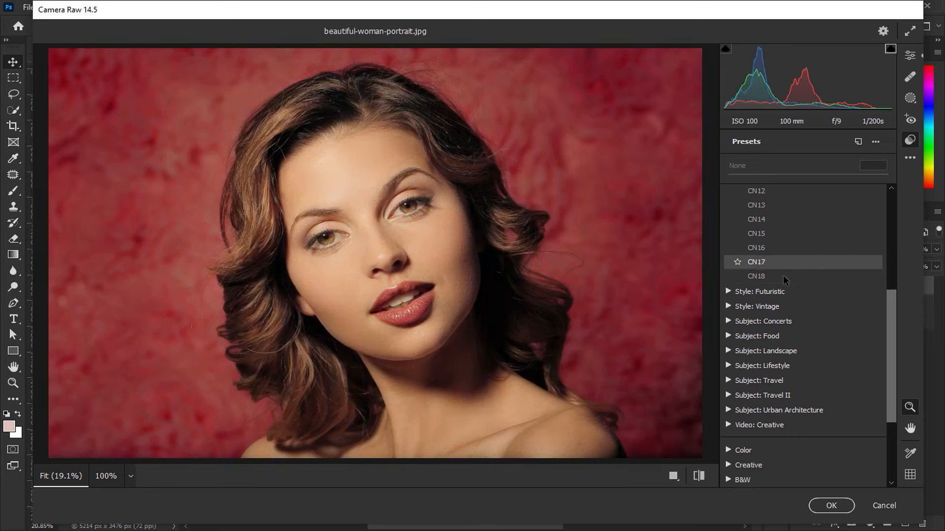
{"action": "left_click", "coordinate": [783, 275]}
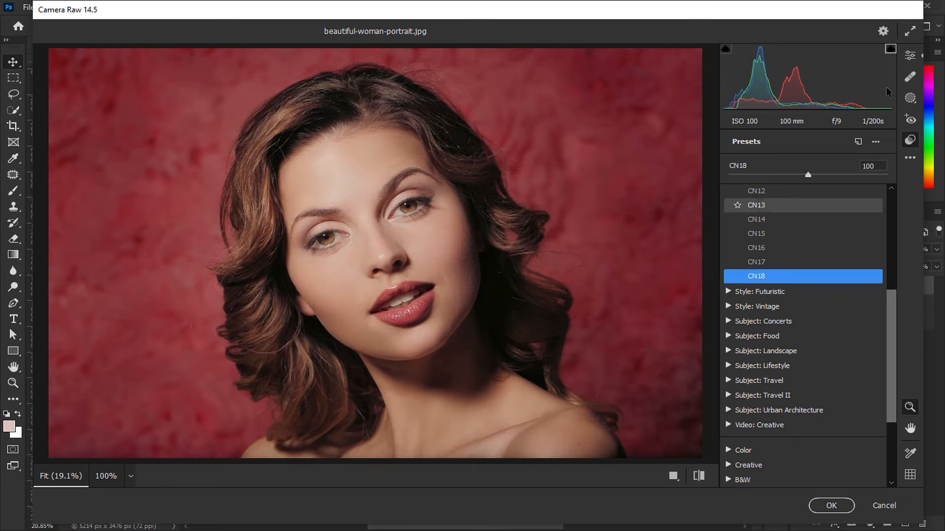
Set Contrast to +5, Highlights -34, Shadows +36, Blacks -19, Texture +5, Clarity +5, Dehaze +10 and Saturation +5 in the Basic adjustments.
{"action": "left_click", "coordinate": [914, 55]}
{"action": "left_click", "coordinate": [751, 193]}
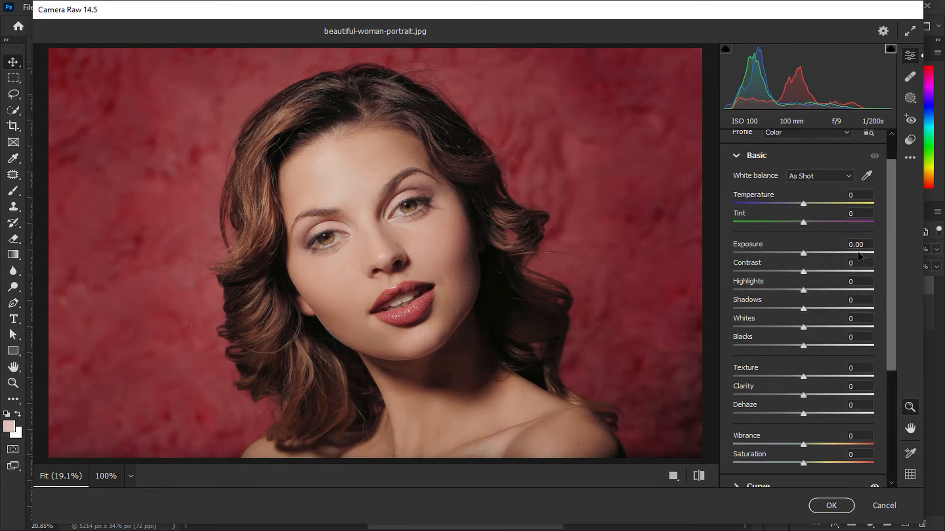
{"action": "type", "text": "5"}
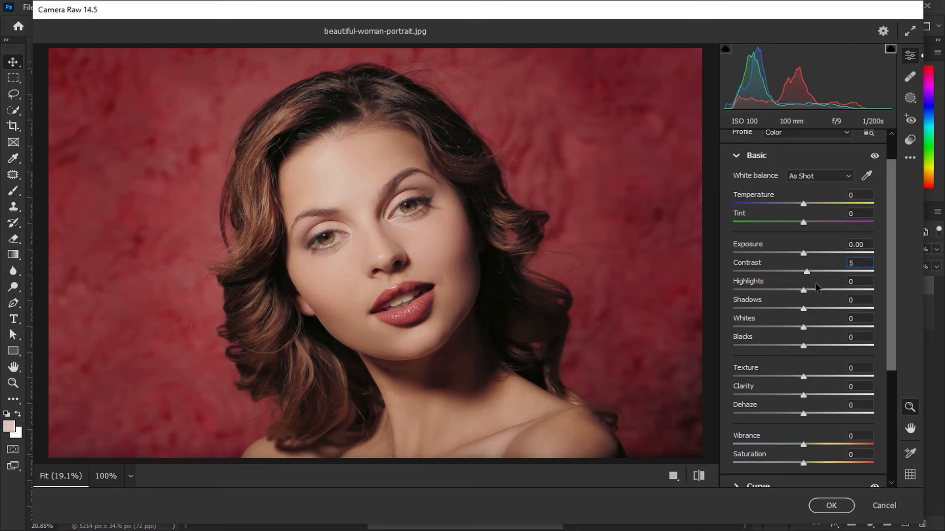
{"action": "left_click_drag", "start_coordinate": [804, 292], "coordinate": [830, 311]}
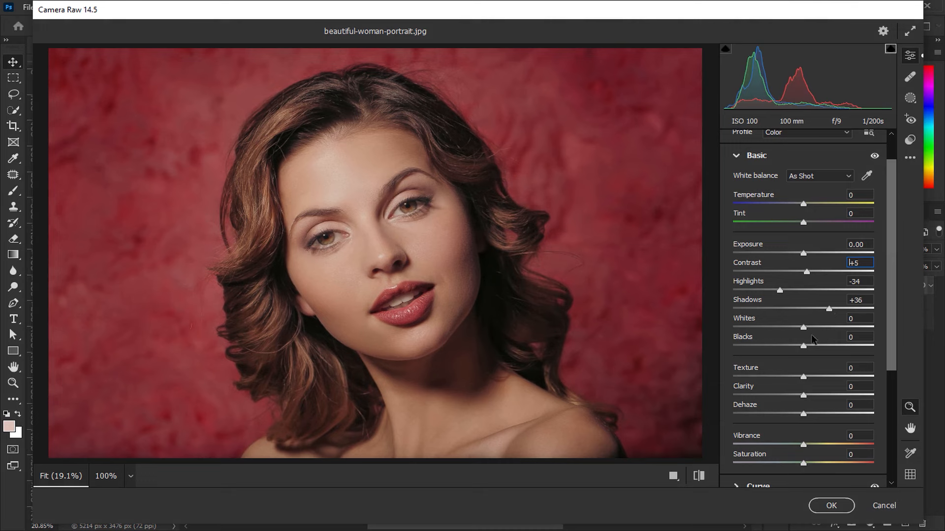
{"action": "mouse_move", "coordinate": [804, 346]}
{"action": "left_mouse_down"}
{"action": "mouse_move", "coordinate": [786, 348]}
{"action": "mouse_move", "coordinate": [795, 349]}
{"action": "left_mouse_up"}
{"action": "left_click", "coordinate": [864, 369]}
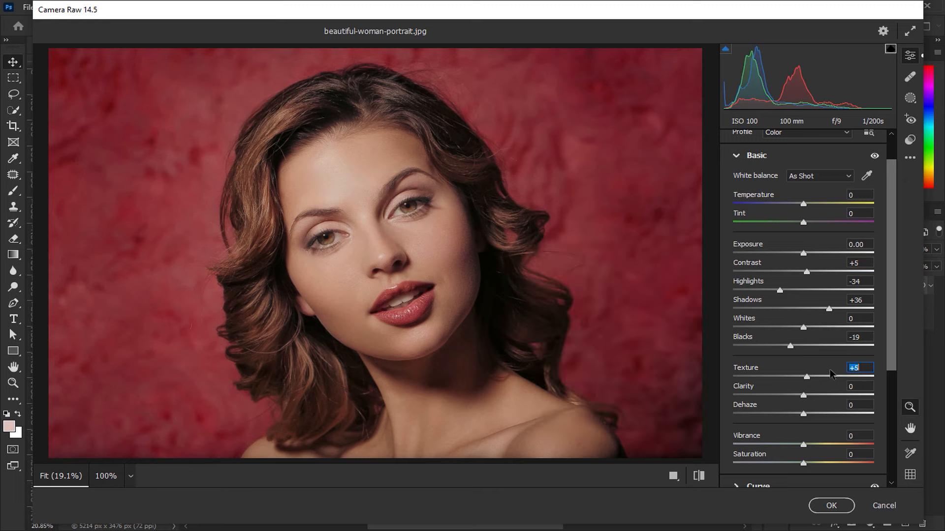
{"action": "mouse_move", "coordinate": [801, 416]}
{"action": "left_mouse_down"}
{"action": "mouse_move", "coordinate": [875, 415]}
{"action": "mouse_move", "coordinate": [811, 417]}
{"action": "left_mouse_up"}
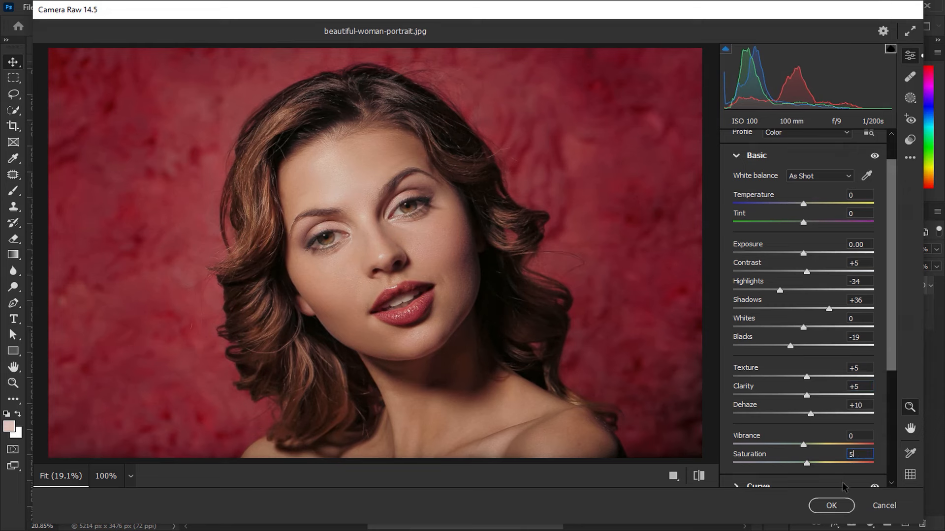
Set Vignetting to -20 and Grain to 10 in the Effects adjustments.
{"action": "left_click", "coordinate": [752, 156]}
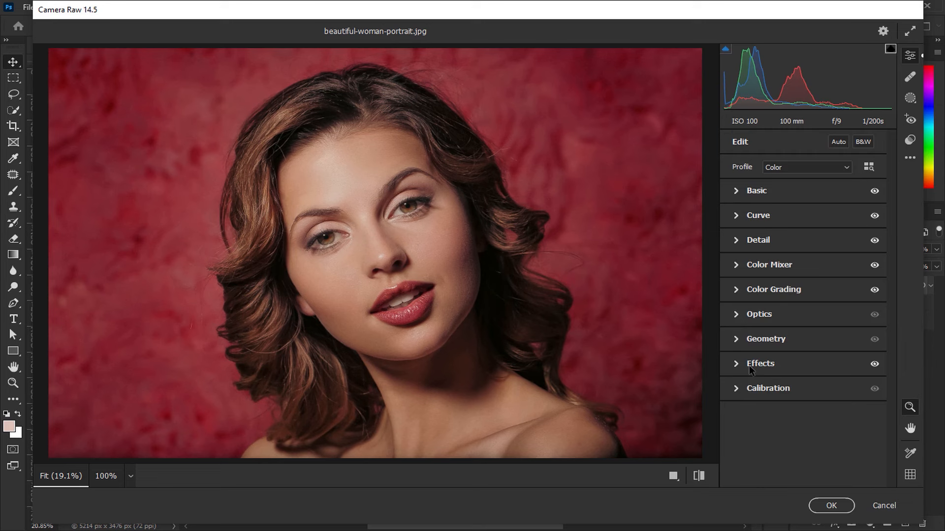
{"action": "left_click", "coordinate": [750, 367]}
{"action": "type", "text": "-20"}
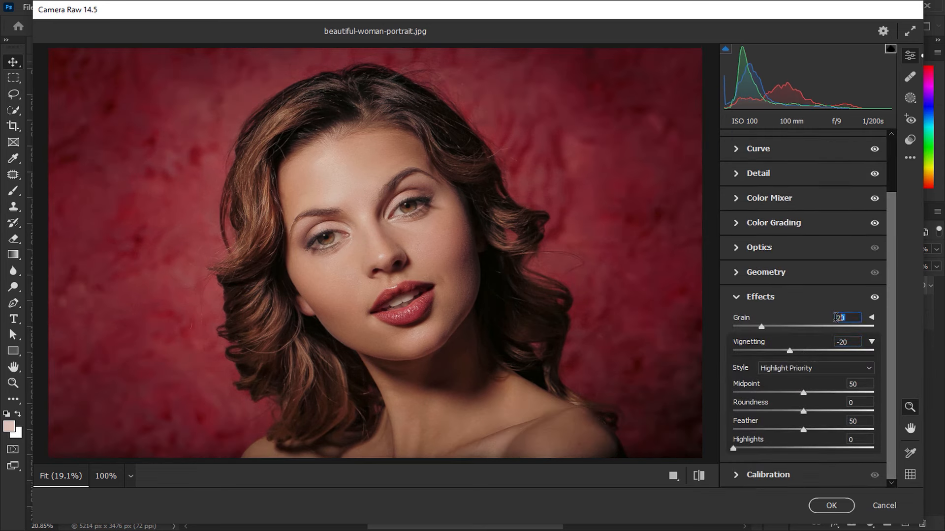
{"action": "type", "text": "10"}
Compare the graded portrait with the default settings and apply the Camera Raw Filter to the layer.
{"action": "left_click", "coordinate": [699, 475]}
{"action": "left_click", "coordinate": [699, 475]}
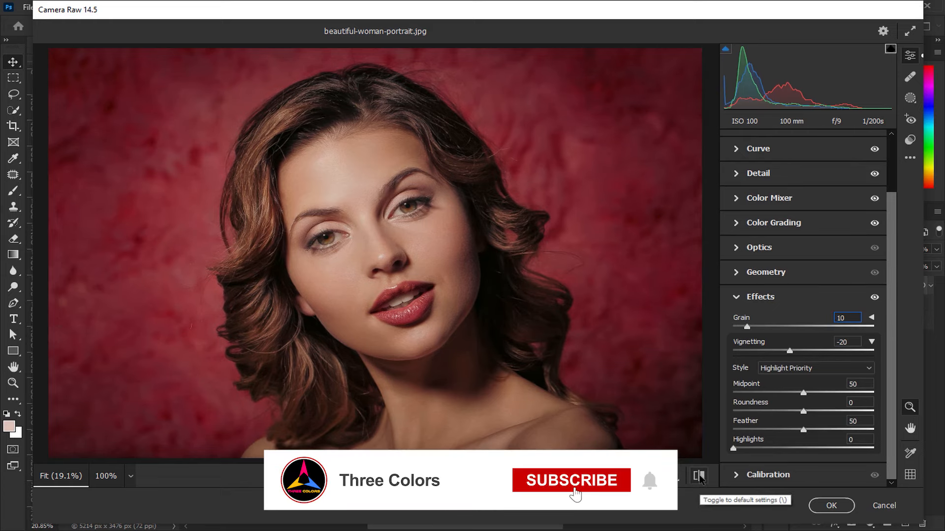
{"action": "left_click", "coordinate": [831, 505]}
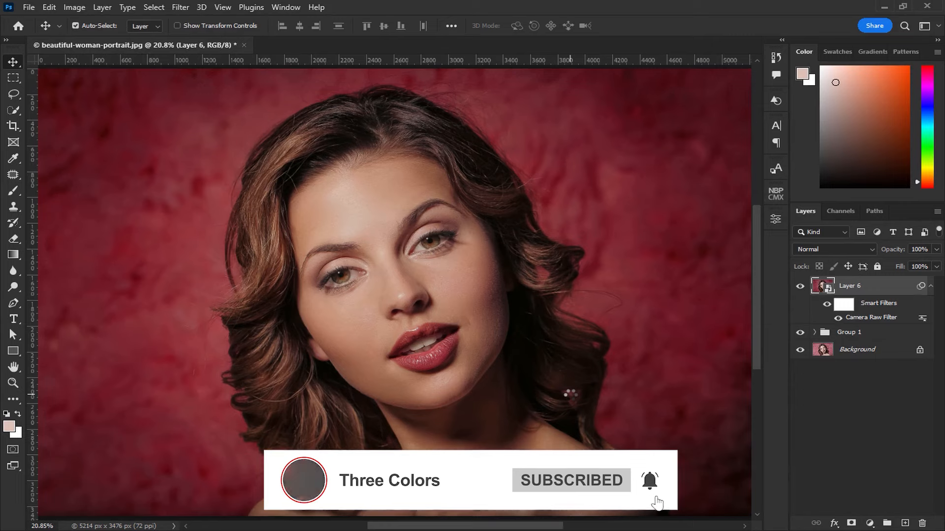
Hide Group 1 and compare the finished portrait with the original Background by showing it alone and restoring the top layer.
{"action": "left_click", "coordinate": [800, 333]}
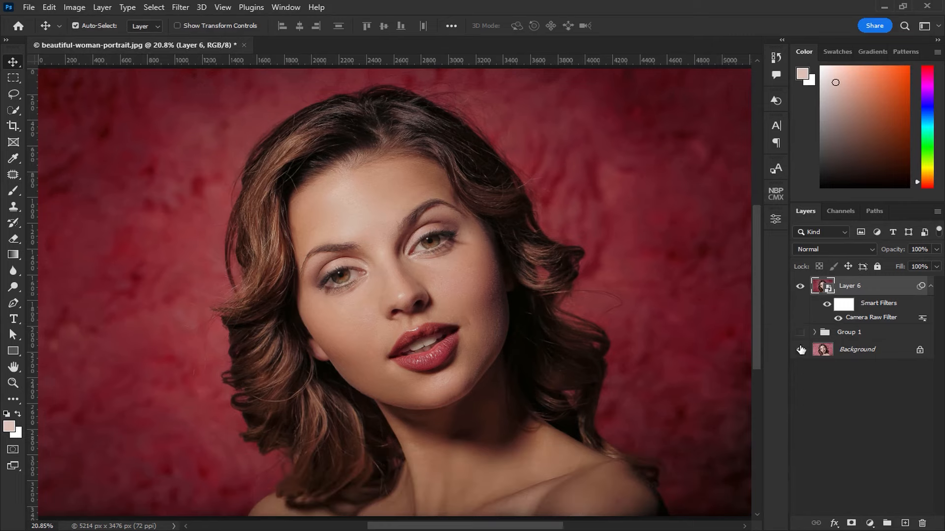
{"action": "left_click", "coordinate": [800, 349], "text": "alt"}
{"action": "left_click", "coordinate": [800, 348], "text": "alt"}
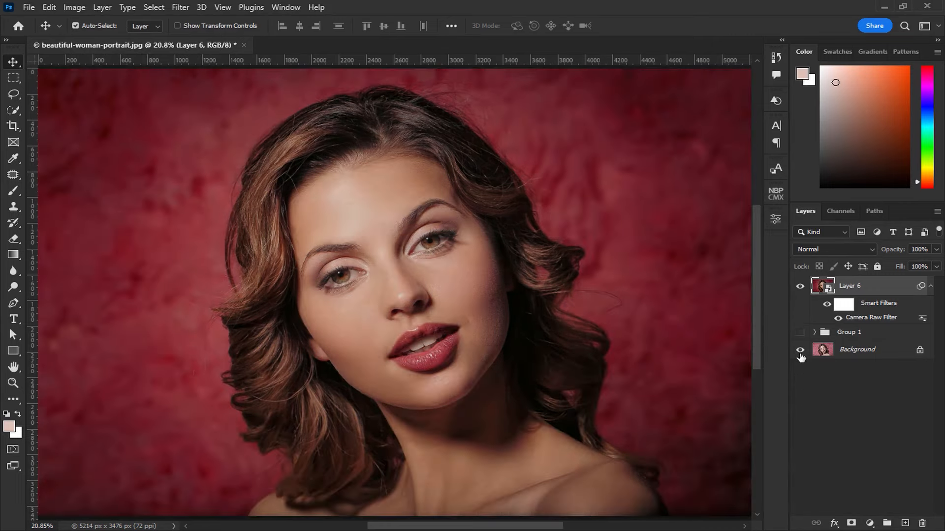